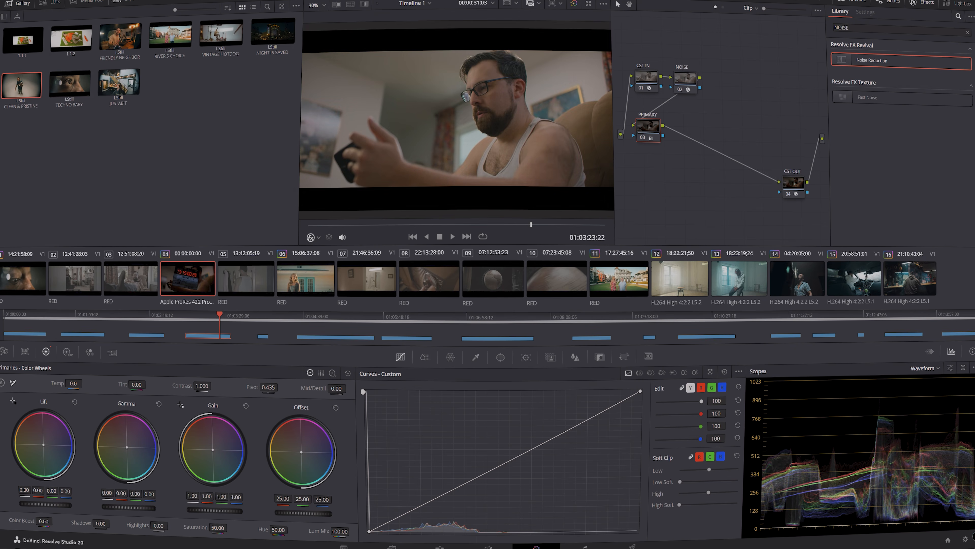
Balance the shot's exposure with the primary wheels, lowering Lift slightly, setting Gain to about 1.13 and Gamma to about 0.01
key(ctrl+z)
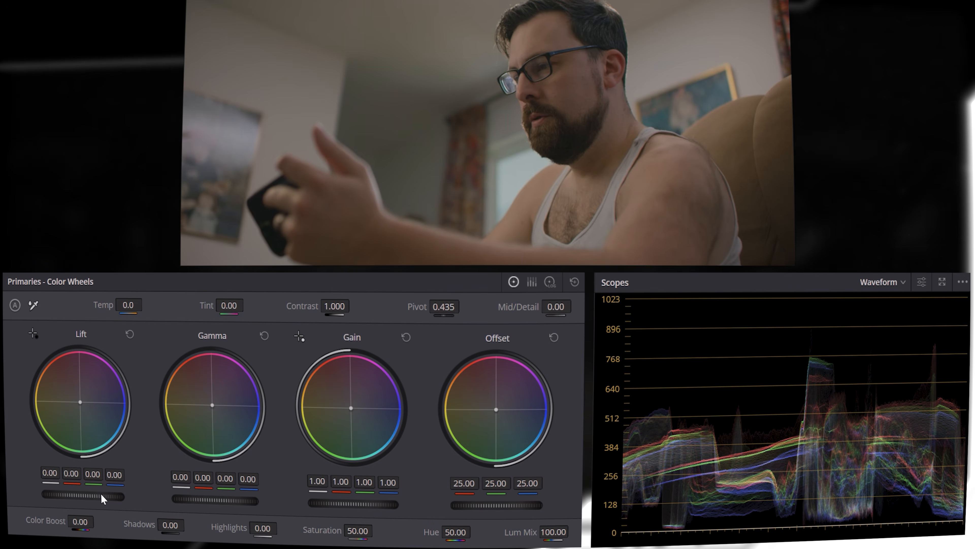
mouse_move(102, 497)
mouse_down()
mouse_move(113, 497)
mouse_move(109, 512)
mouse_move(97, 497)
mouse_up()
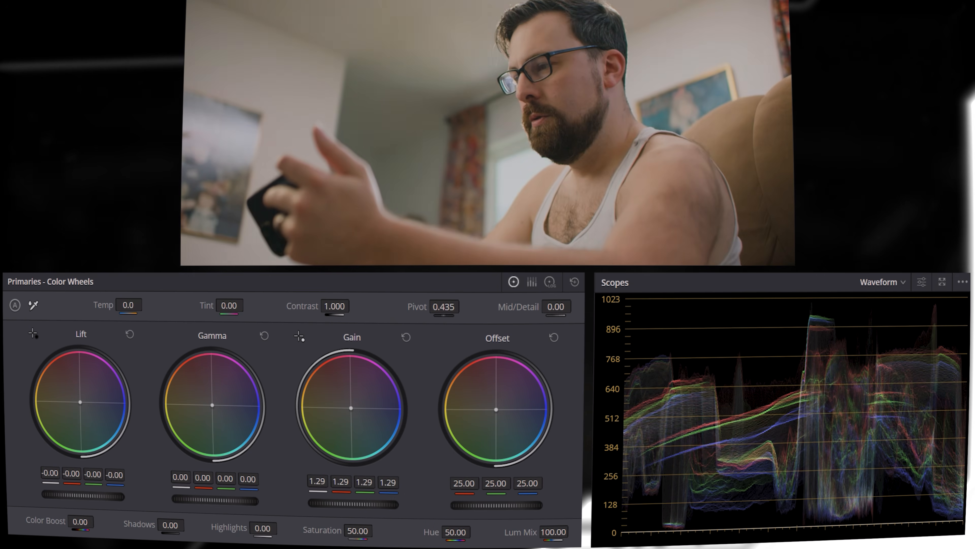
drag(354, 504, 336, 504)
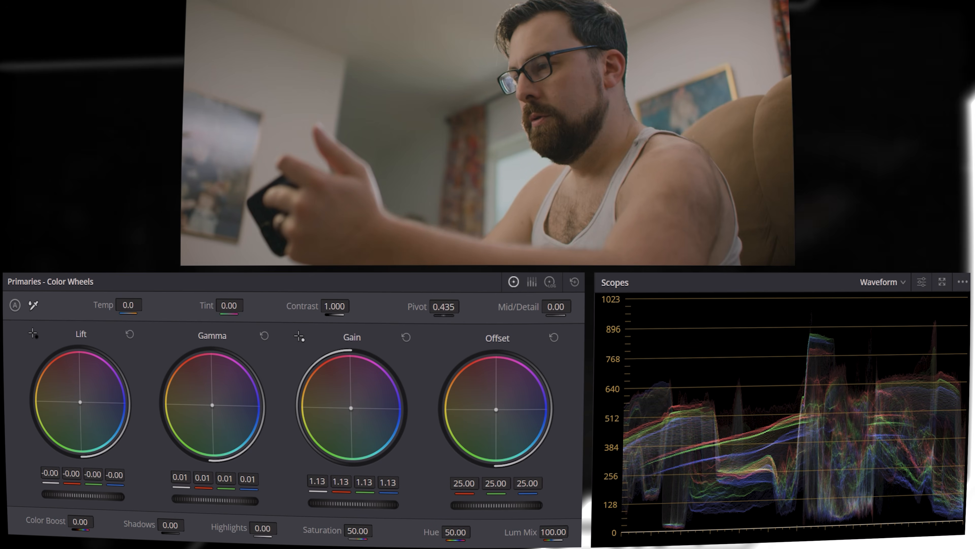
drag(216, 500, 213, 500)
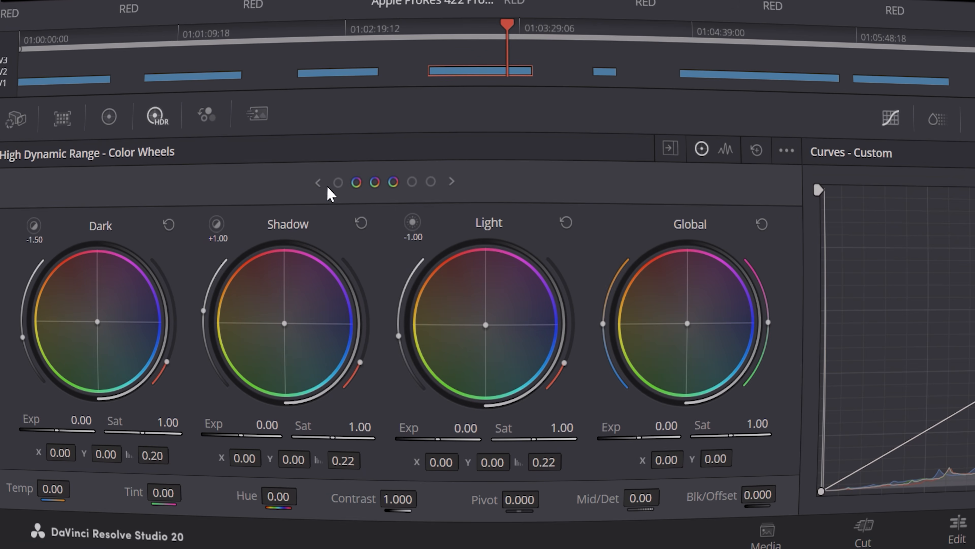
Raise the HDR exposure of the Dark and Shadow zones to 0.07 each and increase the Light zone's exposure slightly
click(343, 181)
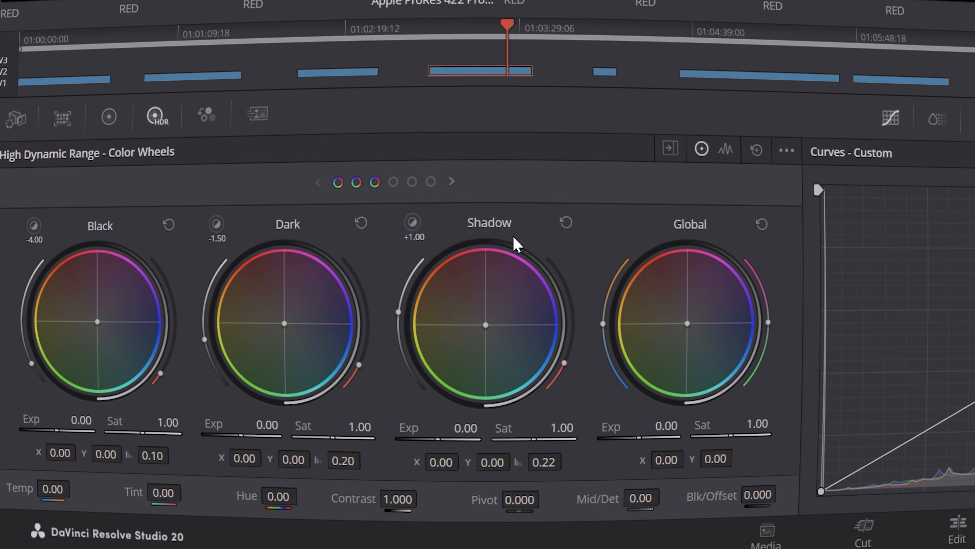
click(392, 182)
click(411, 183)
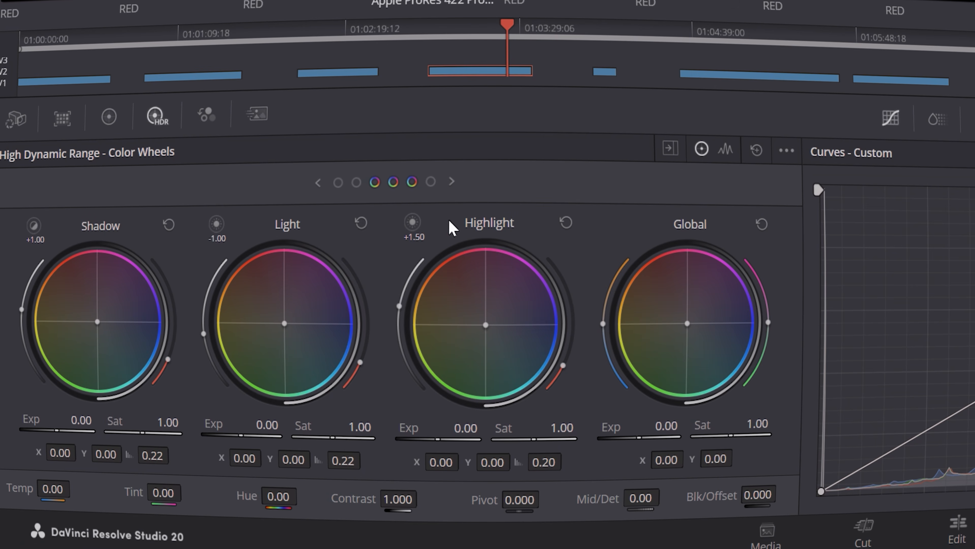
click(431, 182)
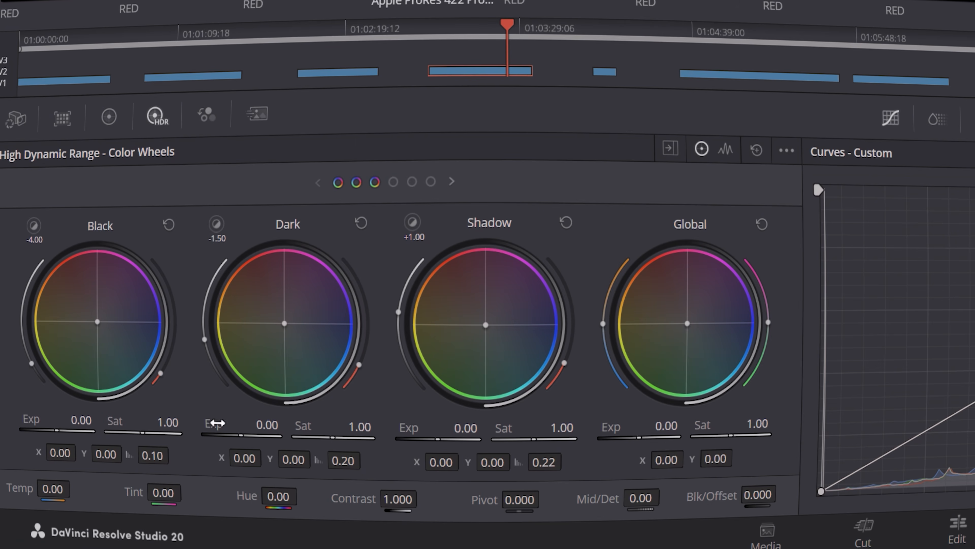
click(393, 182)
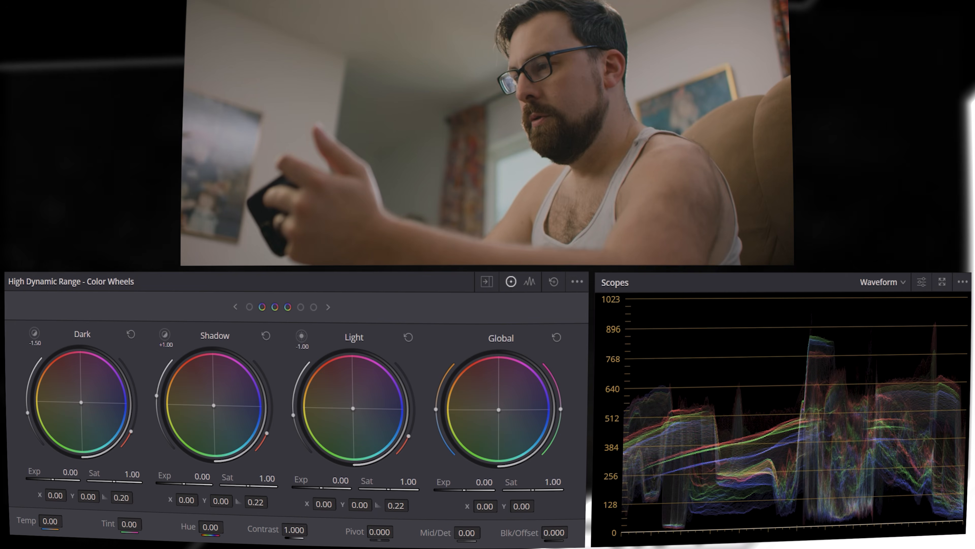
mouse_move(52, 479)
mouse_down()
mouse_move(66, 479)
mouse_move(41, 479)
mouse_move(67, 480)
mouse_move(35, 479)
mouse_move(53, 479)
mouse_up()
click(321, 487)
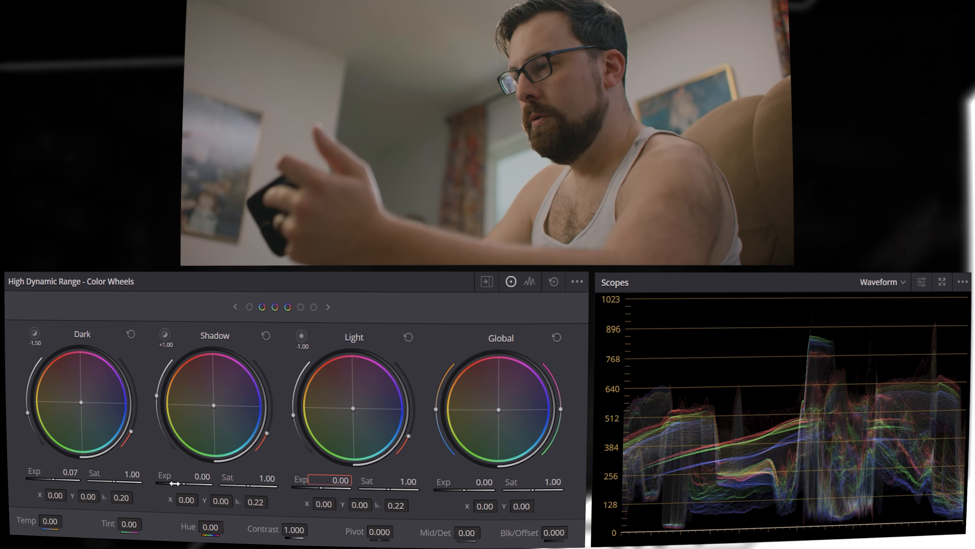
drag(184, 484, 187, 483)
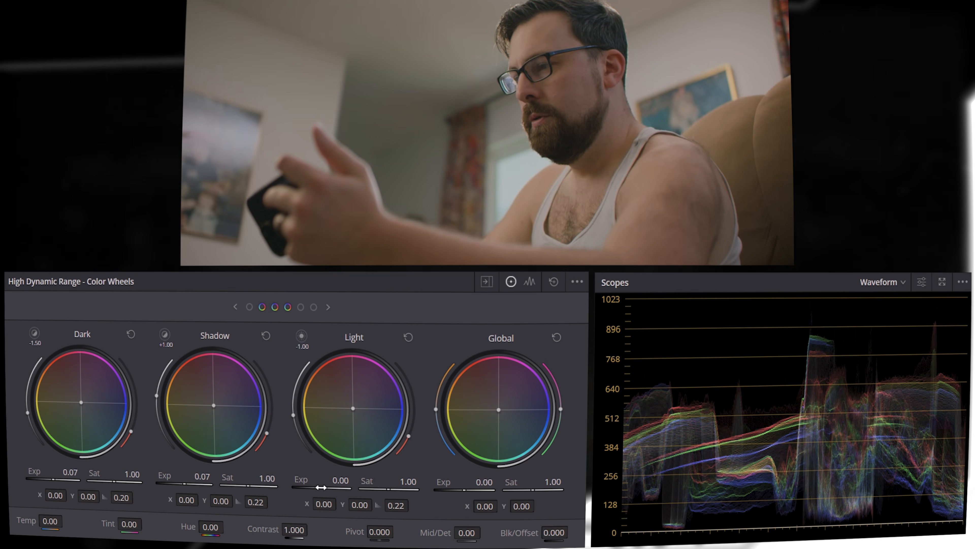
drag(321, 487, 323, 487)
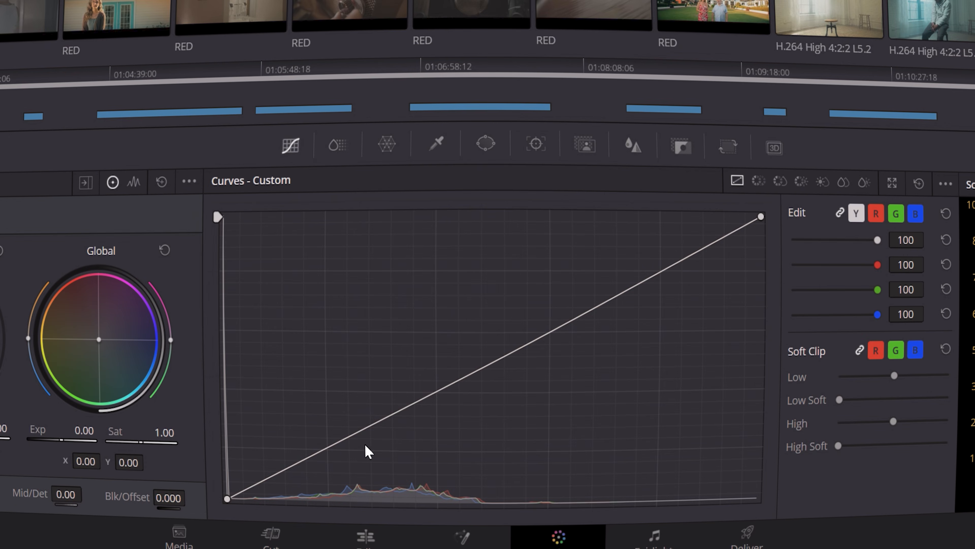
Try a strong contrast S-curve on the custom curve by pulling the shadows down and adjusting the highlights
click(326, 447)
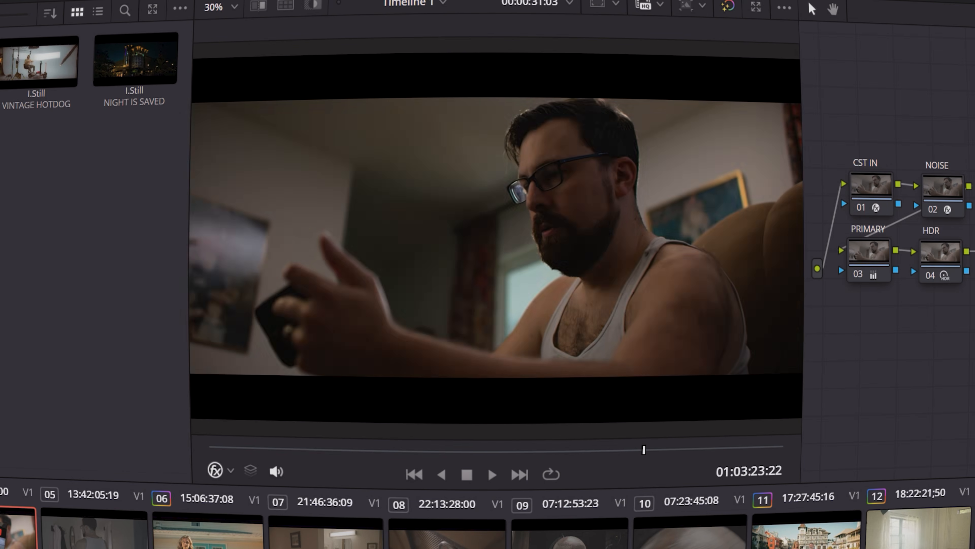
drag(327, 446, 365, 488)
drag(649, 204, 519, 148)
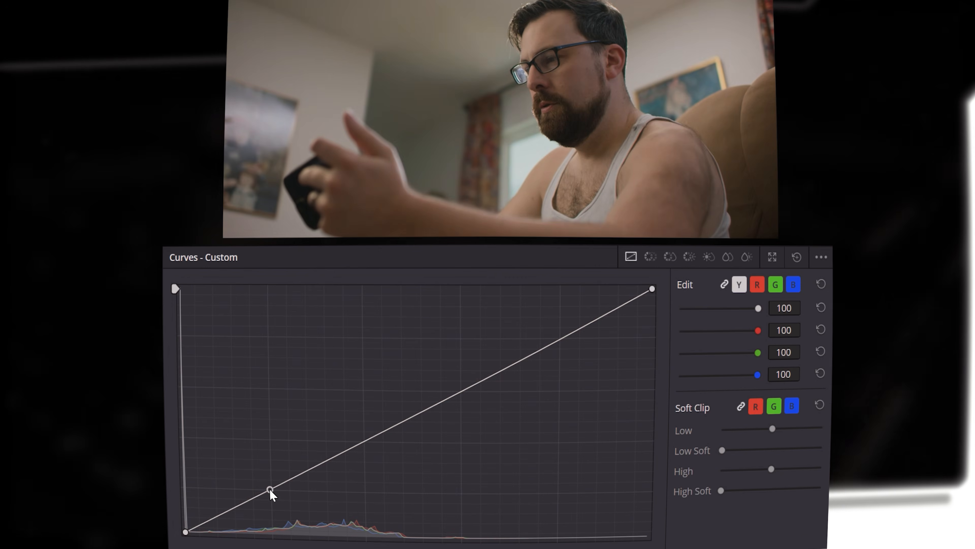
Add anchor points to the custom curve in the shadows, highlights and midtones, keeping the line straight
click(270, 490)
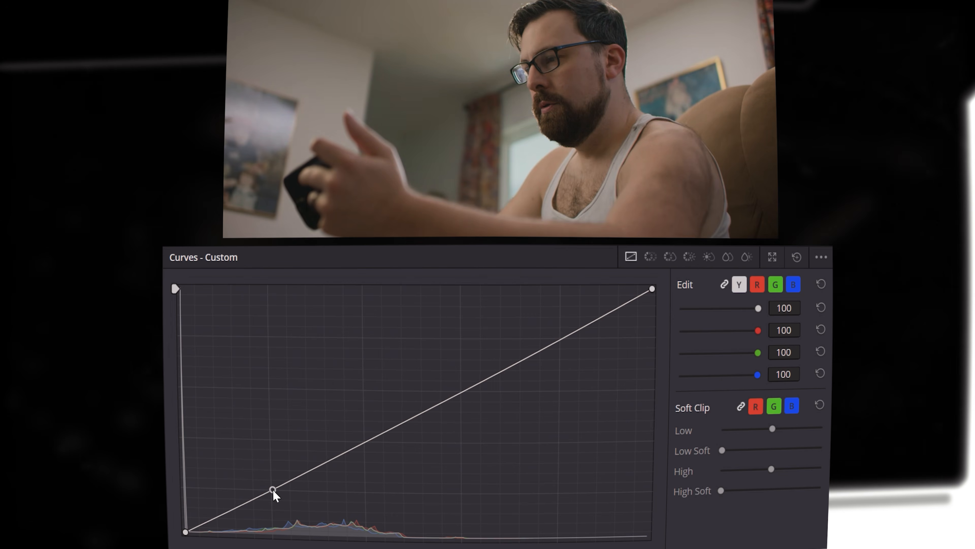
click(561, 336)
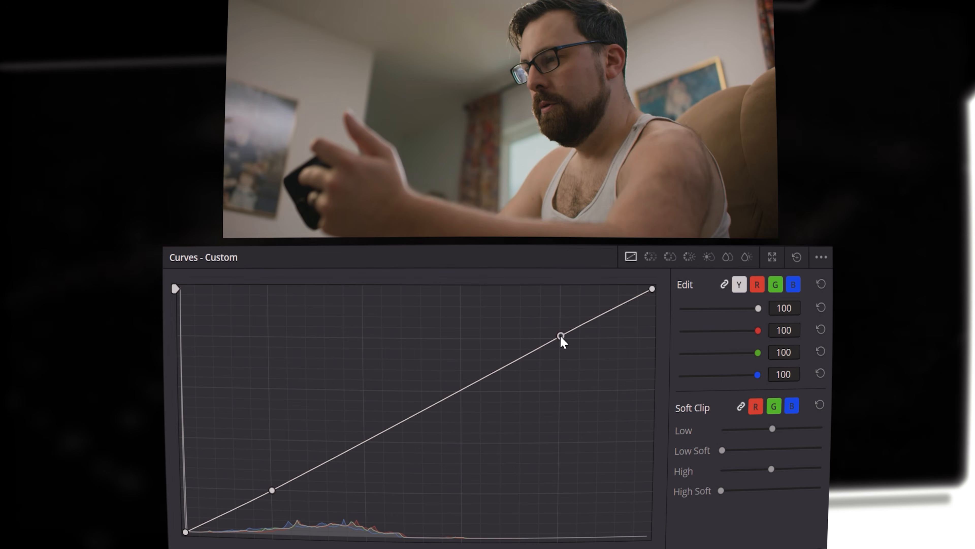
drag(562, 336, 558, 336)
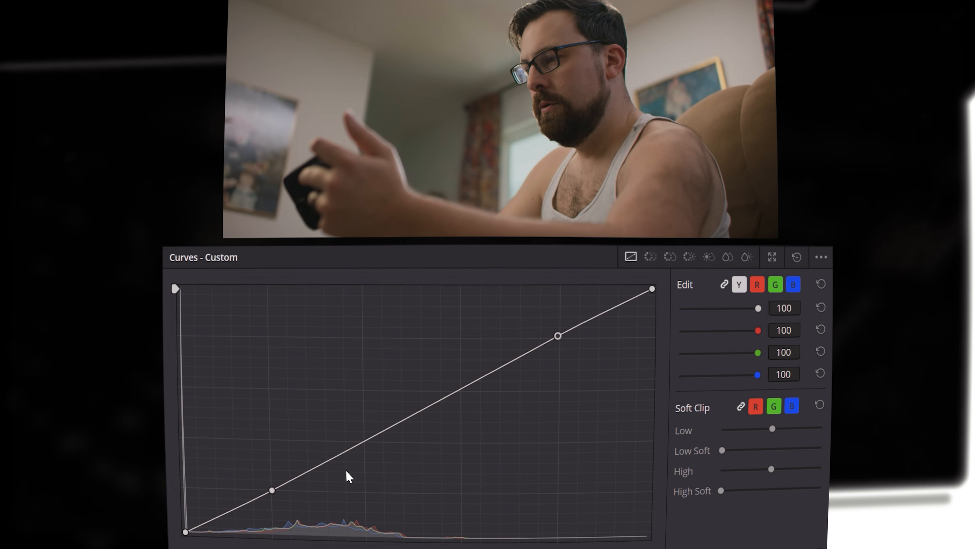
click(417, 416)
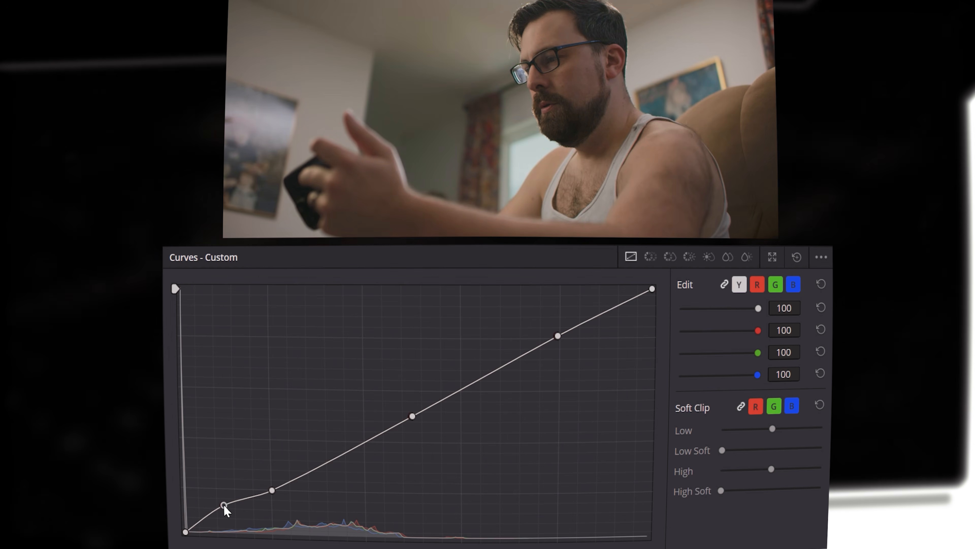
Add a deep-shadow point between the black end and the shadow anchor and pull it slightly below the line
click(228, 512)
right_click(228, 514)
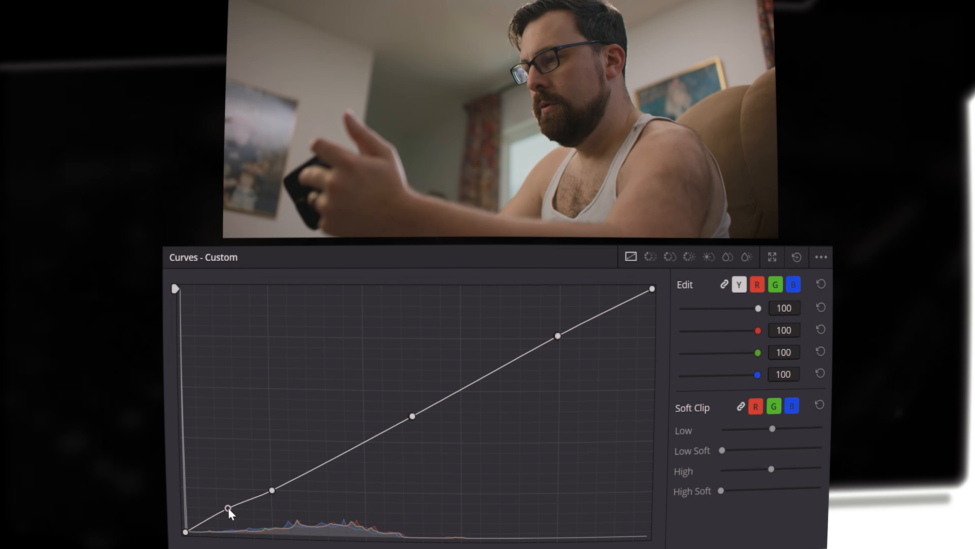
click(229, 511)
click(345, 449)
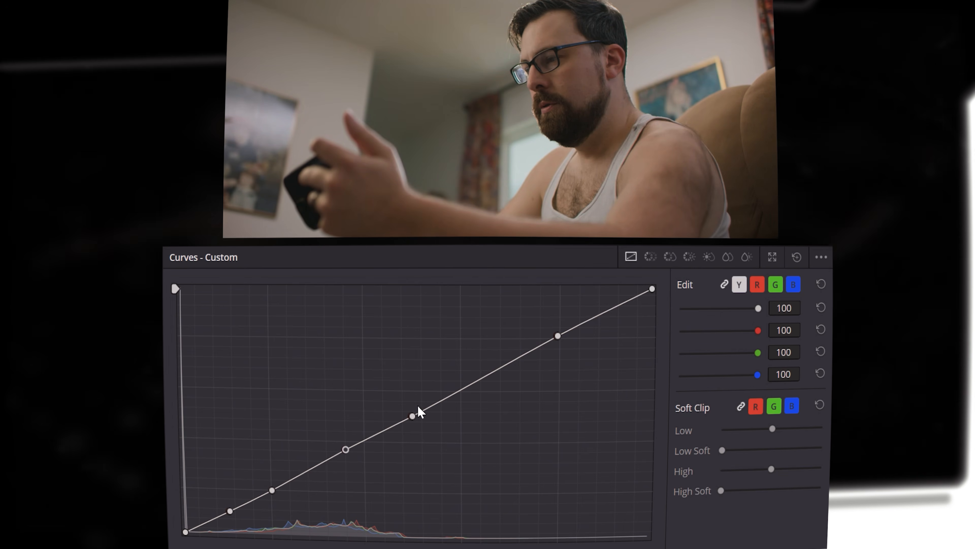
right_click(346, 449)
mouse_move(230, 512)
mouse_down()
mouse_move(233, 523)
mouse_move(235, 514)
mouse_up()
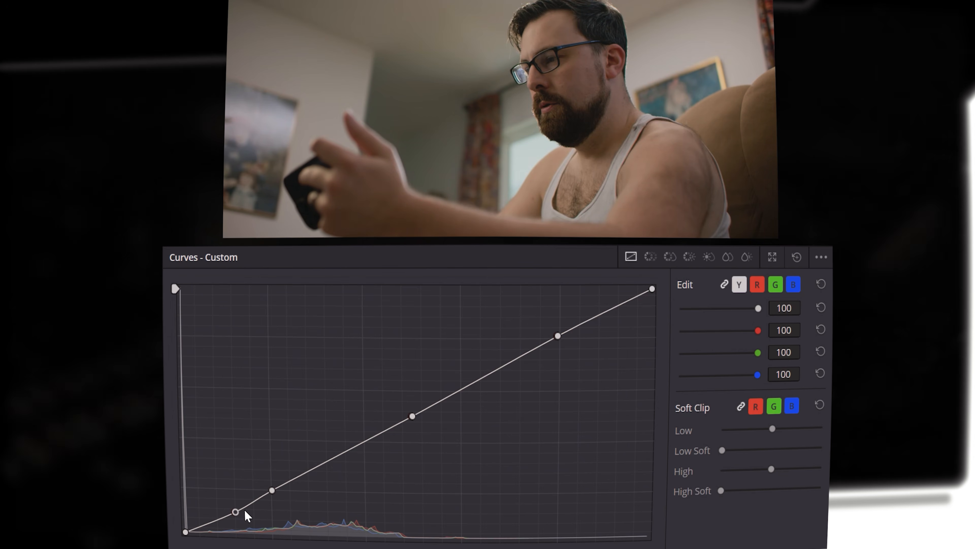
Raise the custom curve's upper highlights slightly and fine-tune one added point on each side of the midtone anchor
mouse_move(603, 314)
mouse_down()
mouse_move(632, 327)
mouse_move(621, 320)
mouse_move(613, 329)
mouse_move(595, 265)
mouse_move(638, 529)
mouse_move(564, 268)
mouse_move(599, 323)
mouse_move(604, 308)
mouse_up()
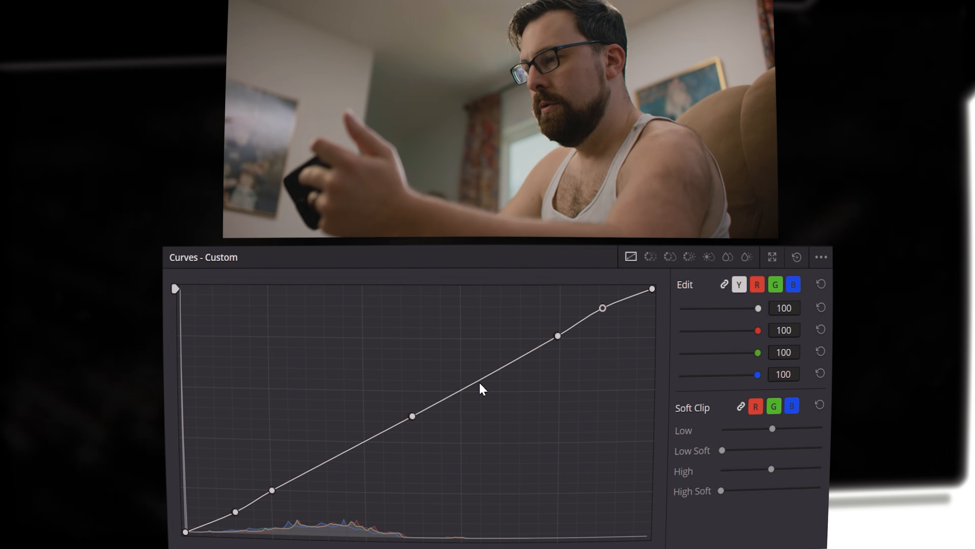
mouse_move(482, 377)
mouse_down()
mouse_move(470, 345)
mouse_move(511, 413)
mouse_move(482, 365)
mouse_move(505, 394)
mouse_move(490, 373)
mouse_move(501, 353)
mouse_move(525, 415)
mouse_move(568, 476)
mouse_move(465, 300)
mouse_move(491, 387)
mouse_move(483, 348)
mouse_move(482, 361)
mouse_up()
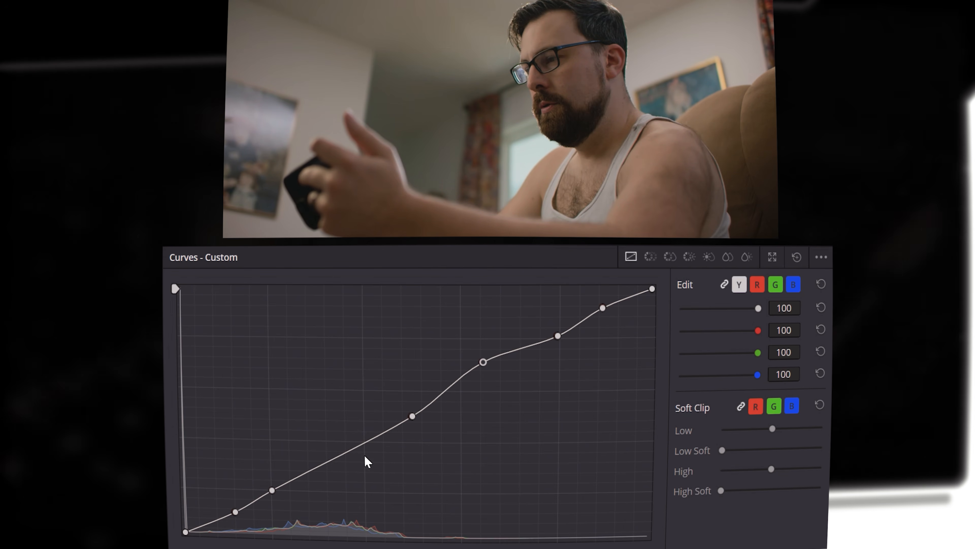
mouse_move(486, 371)
mouse_down()
mouse_move(464, 338)
mouse_move(438, 328)
mouse_move(549, 477)
mouse_move(425, 261)
mouse_move(479, 432)
mouse_move(488, 398)
mouse_move(465, 354)
mouse_move(498, 395)
mouse_move(492, 384)
mouse_up()
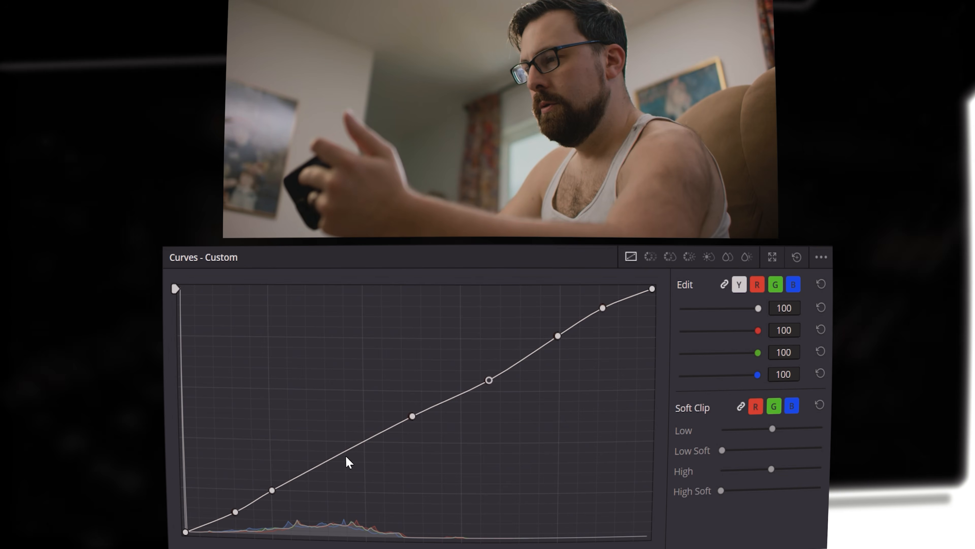
mouse_move(348, 453)
mouse_down()
mouse_move(338, 414)
mouse_move(361, 479)
mouse_move(318, 371)
mouse_move(355, 462)
mouse_move(350, 443)
mouse_move(340, 457)
mouse_up()
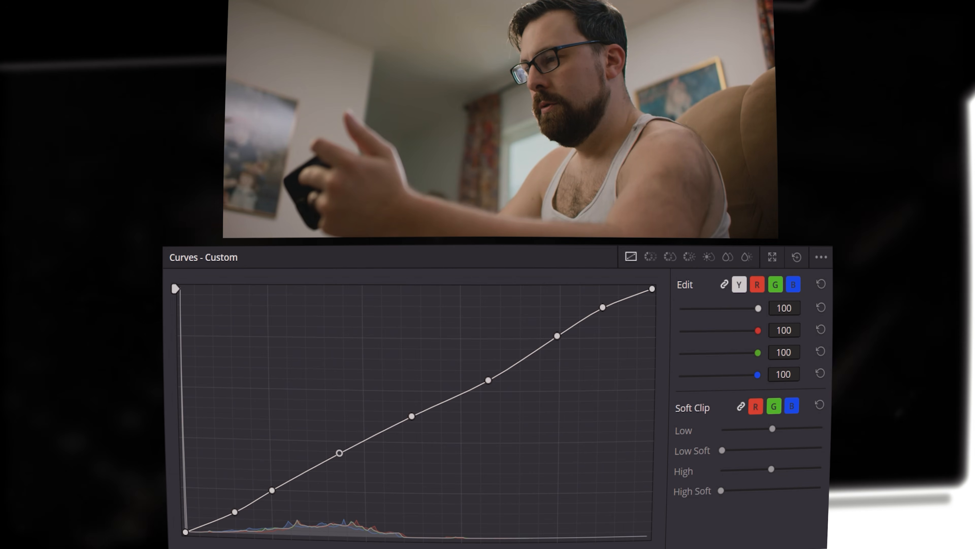
Sample the man's skin on the Hue Vs Hue curve to set control points around the orange range
click(651, 257)
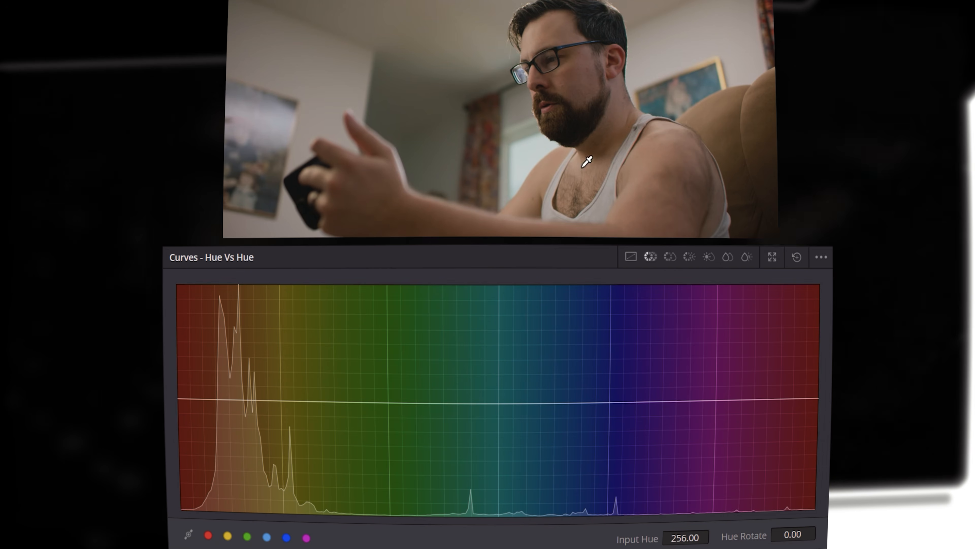
click(653, 150)
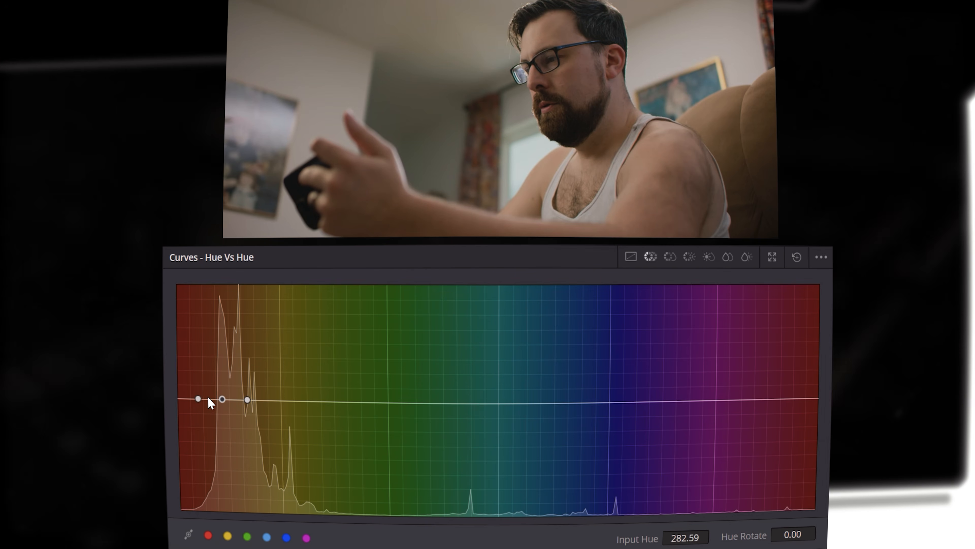
drag(296, 402, 818, 297)
drag(247, 400, 235, 335)
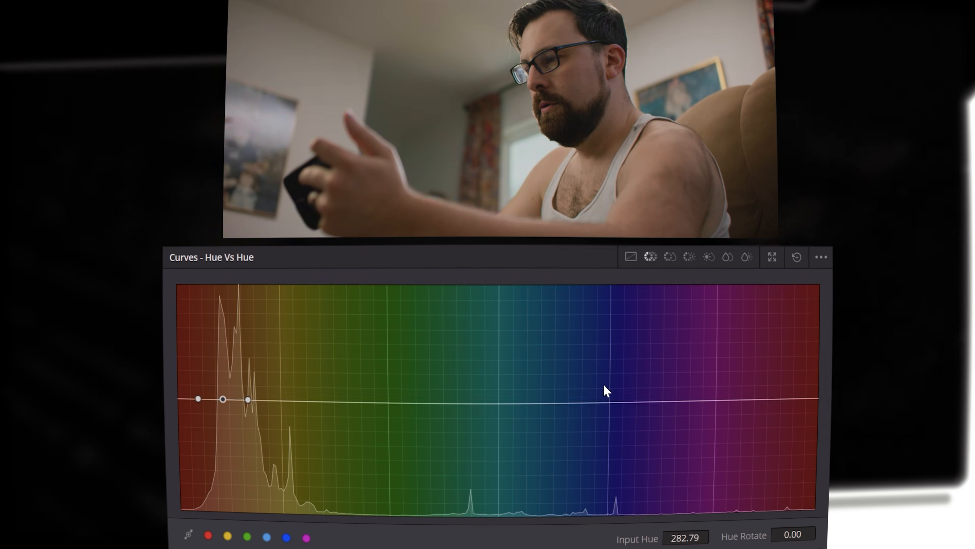
Rotate the yellow hue by about 5.18 at input hue 314.30 and the blue hue by about 6.33 at 140.57
click(271, 400)
drag(271, 400, 279, 398)
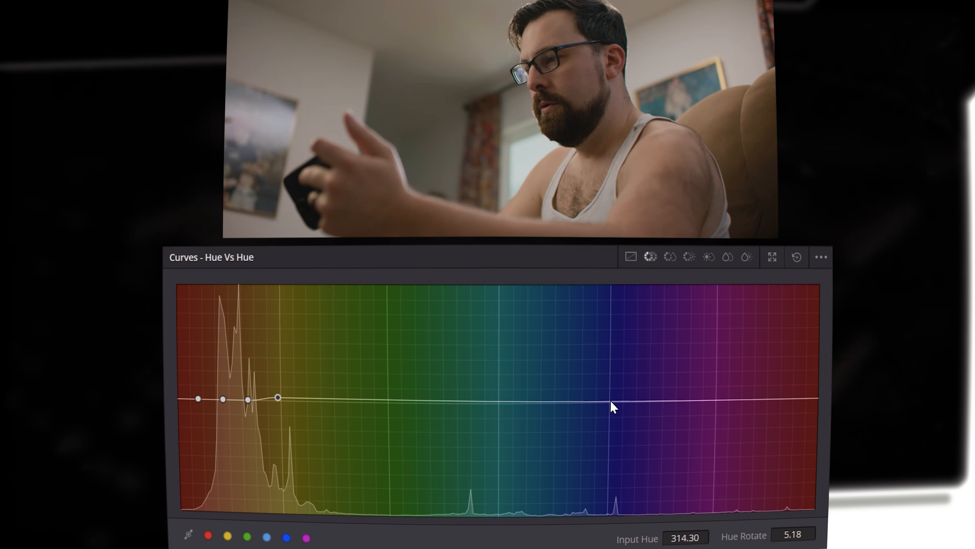
drag(612, 401, 619, 403)
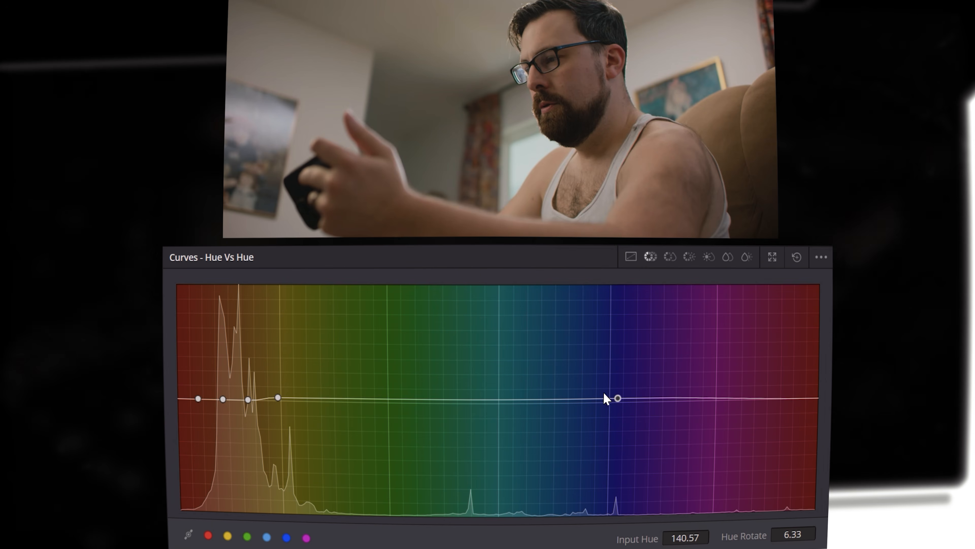
Raise the orange skin range slightly on the Hue Vs Sat curve and adjust the saturation of the blues
click(671, 258)
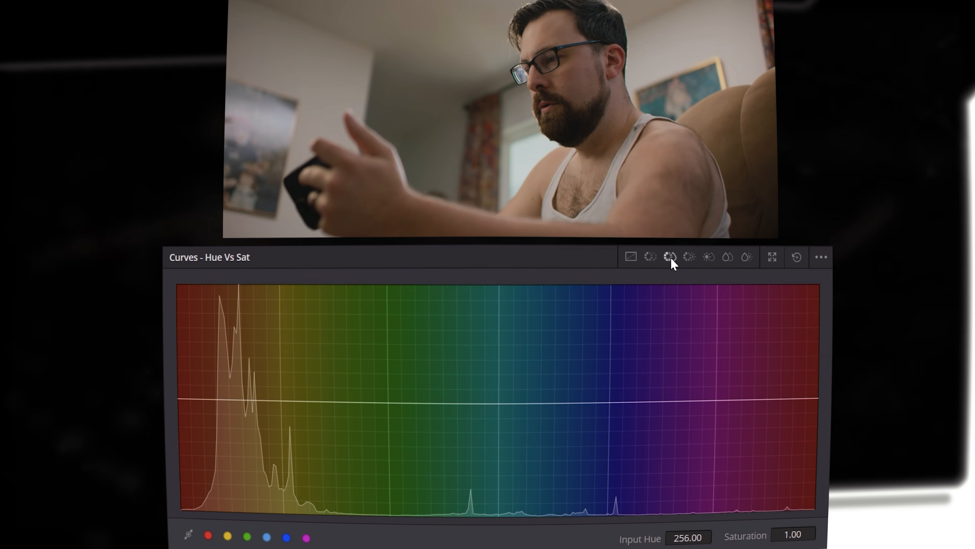
click(654, 259)
click(669, 260)
click(243, 388)
right_click(243, 388)
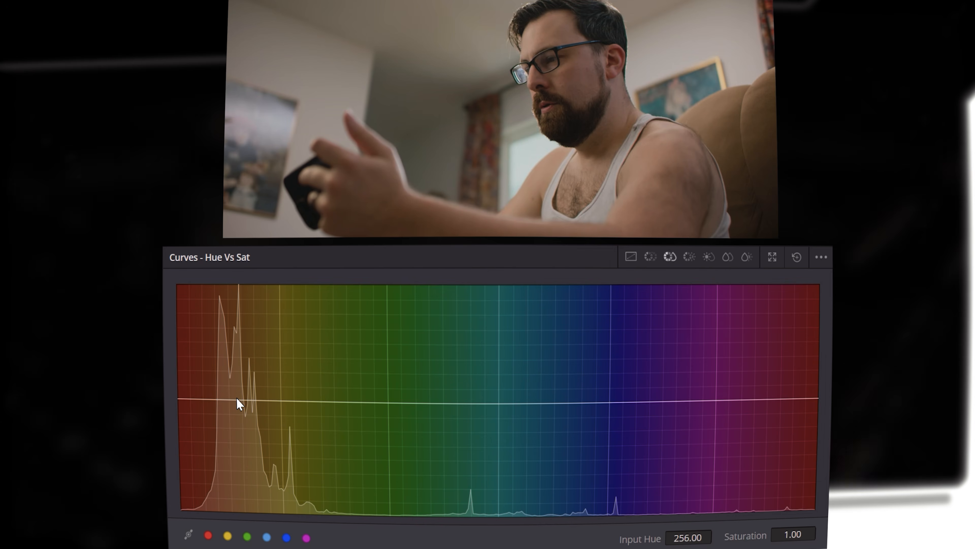
mouse_move(236, 398)
mouse_down()
mouse_move(227, 377)
mouse_move(232, 388)
mouse_up()
drag(601, 391, 608, 451)
drag(596, 323, 593, 382)
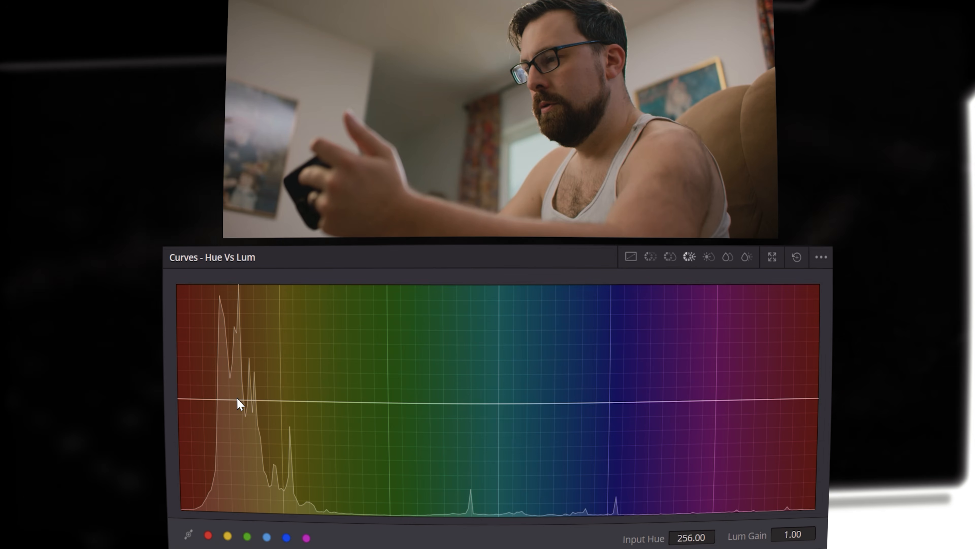
Brighten the orange skin range slightly on the Hue Vs Lum curve and darken the blues
click(587, 83)
drag(220, 399, 230, 346)
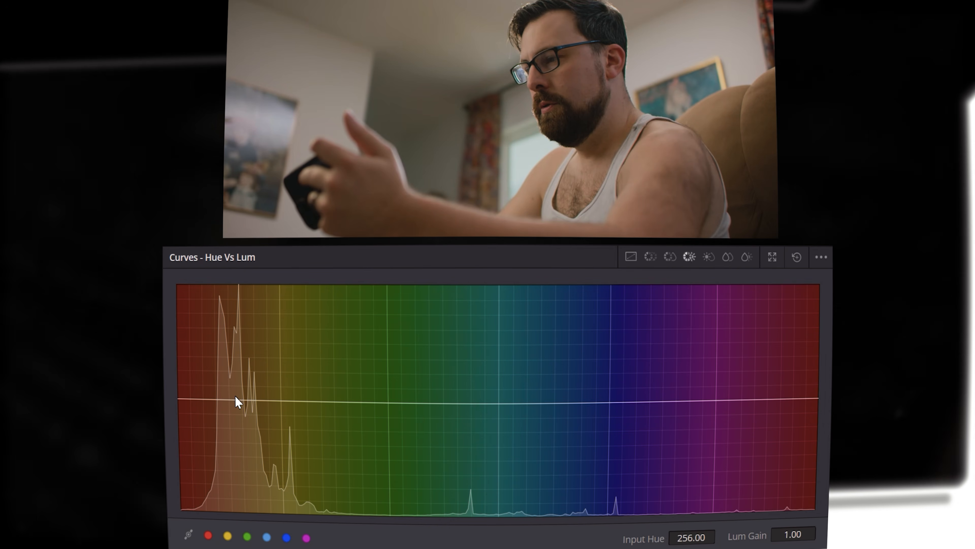
drag(235, 400, 235, 386)
drag(613, 387, 612, 416)
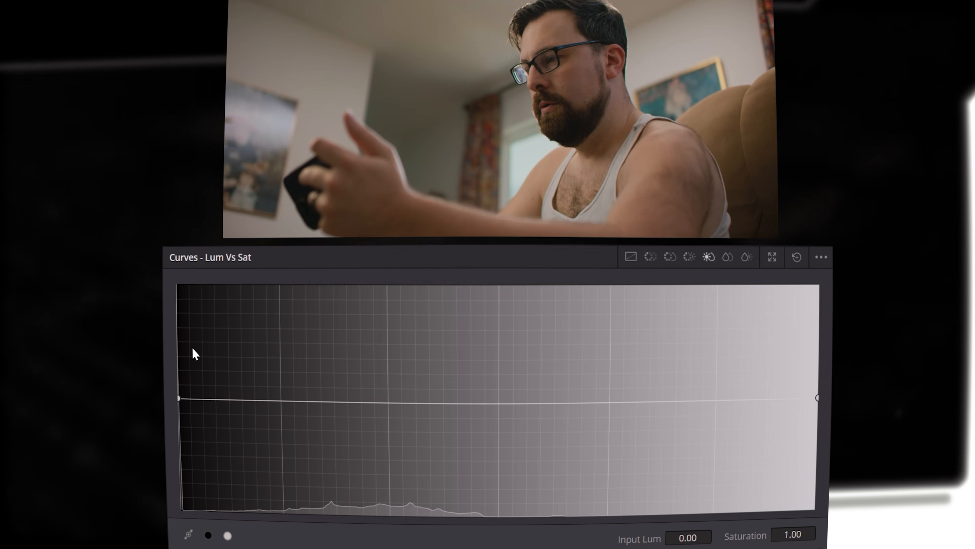
Try a strong midtone saturation boost on the Lum Vs Sat curve and remove the added point
drag(507, 404, 495, 300)
right_click(496, 300)
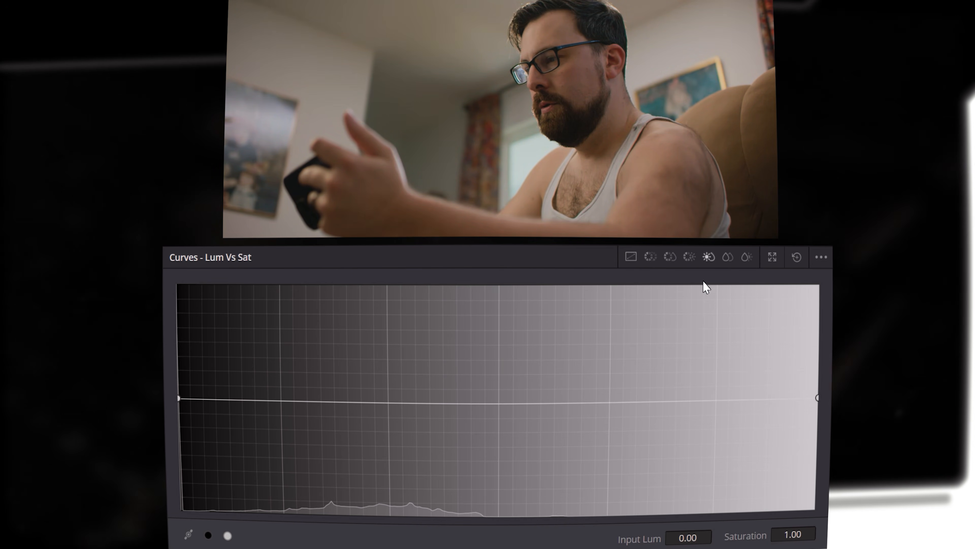
Lower the Lum Vs Sat curve to 0.74 at the black end and 0.77 at the white end, raising input lum 0.33 to about 1.00
click(670, 258)
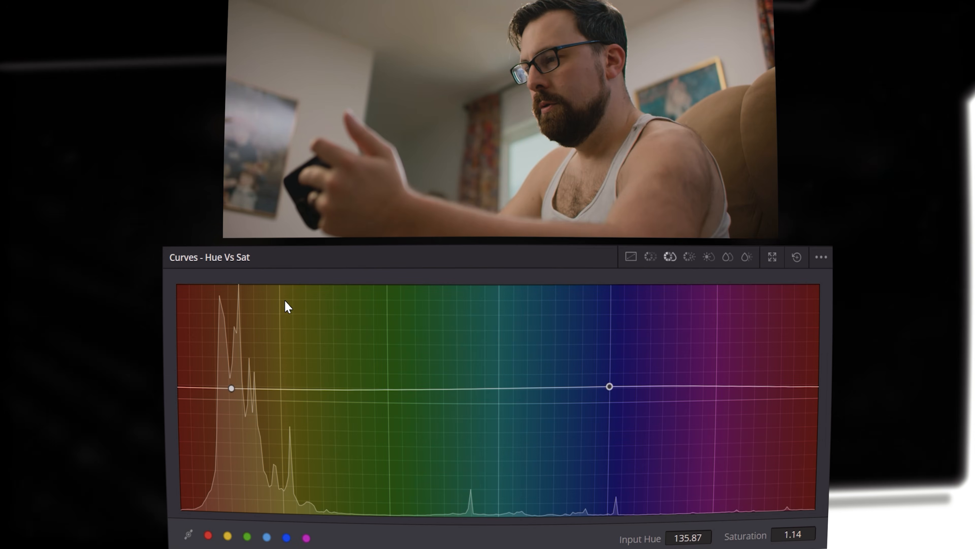
click(689, 257)
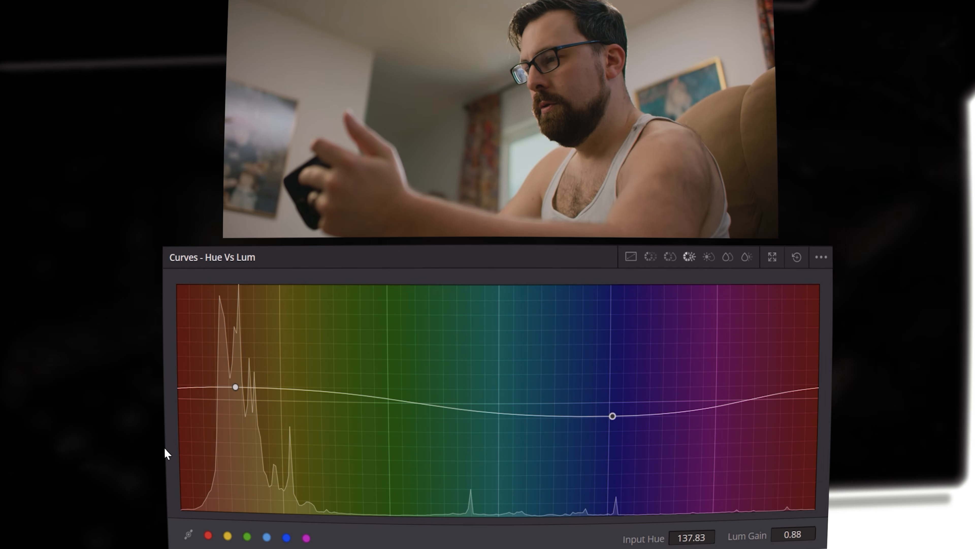
click(708, 257)
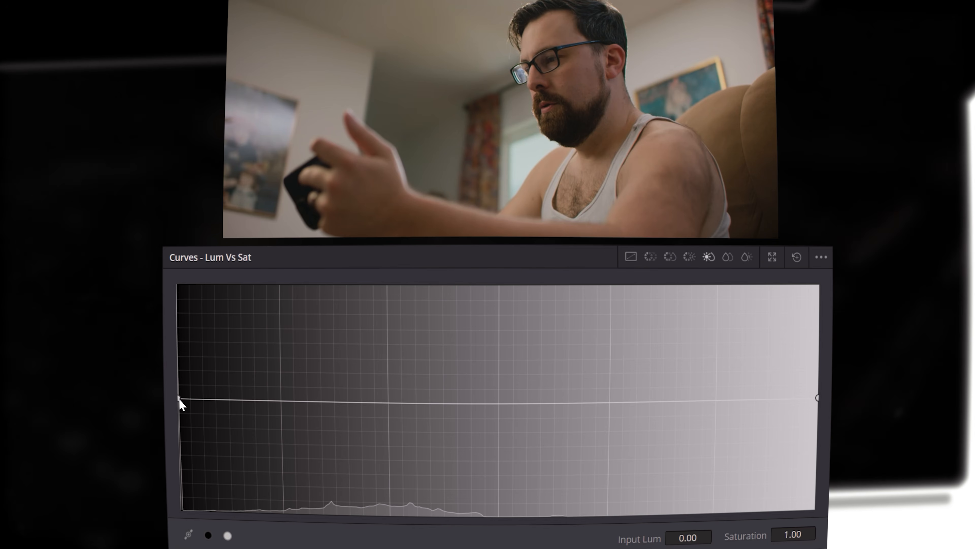
drag(179, 399, 169, 427)
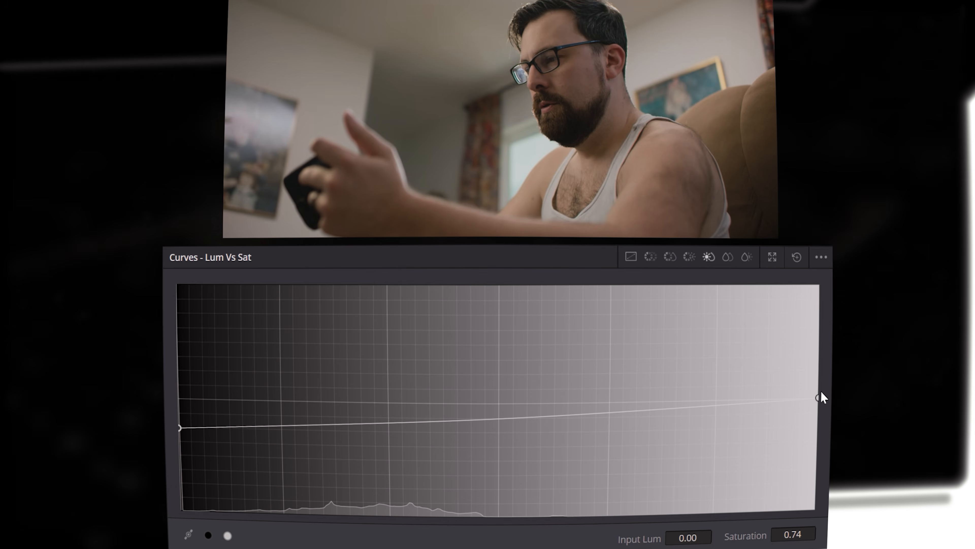
drag(818, 398, 817, 425)
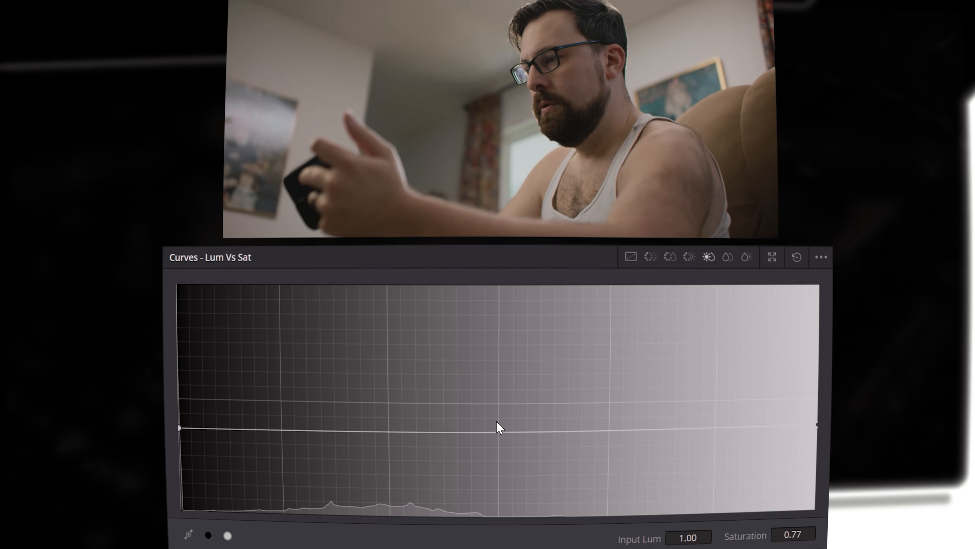
drag(388, 434, 388, 403)
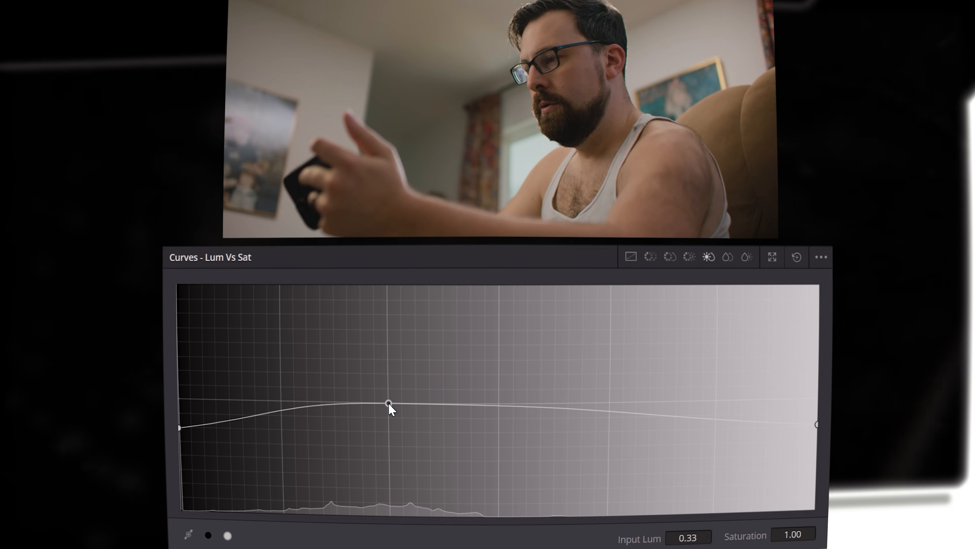
drag(389, 403, 389, 399)
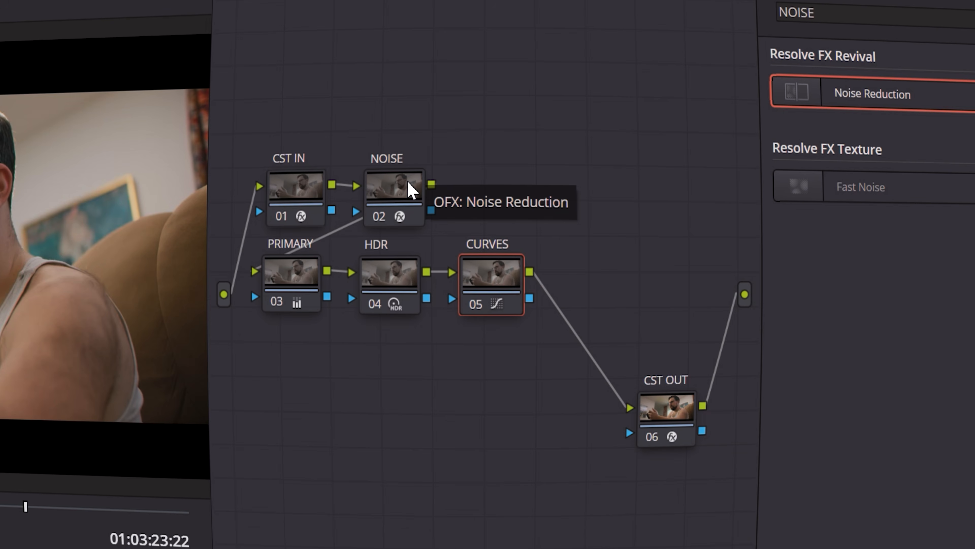
Add a serial node directly after the NOISE node and label it CONTRAST
click(412, 189)
key(alt+s)
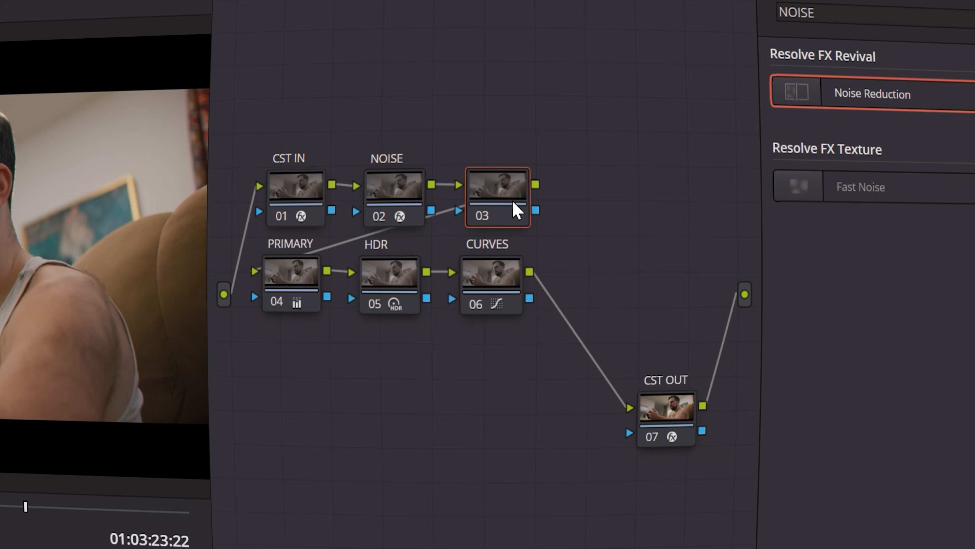
text(c)
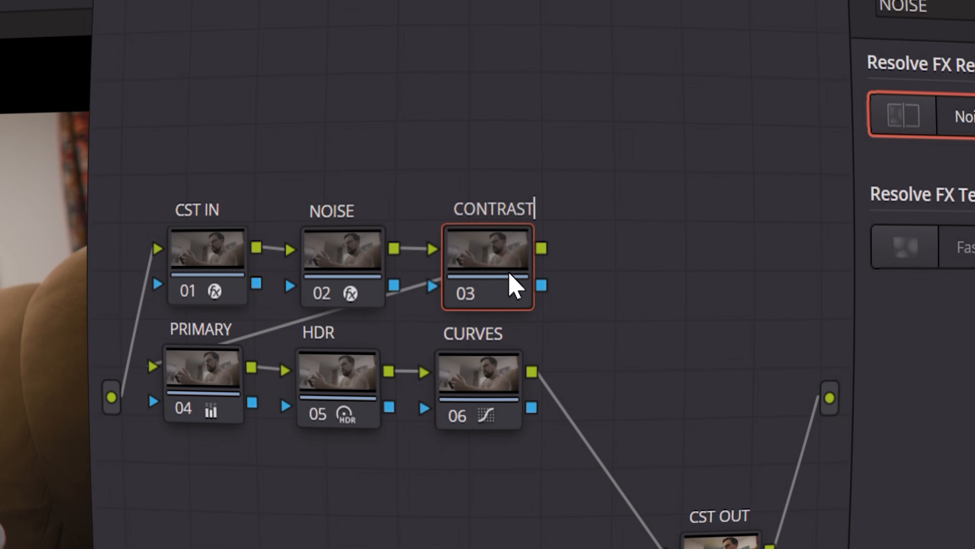
key(Return)
Find the Contrast Pop effect in the effects library and apply it to the CONTRAST node
drag(606, 88, 368, 21)
text(CONTRAST)
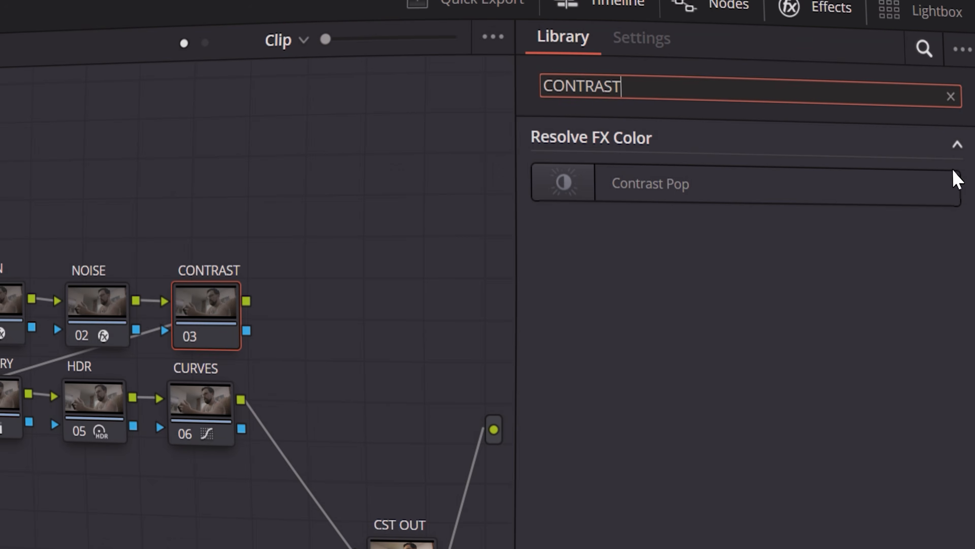
double_click(698, 181)
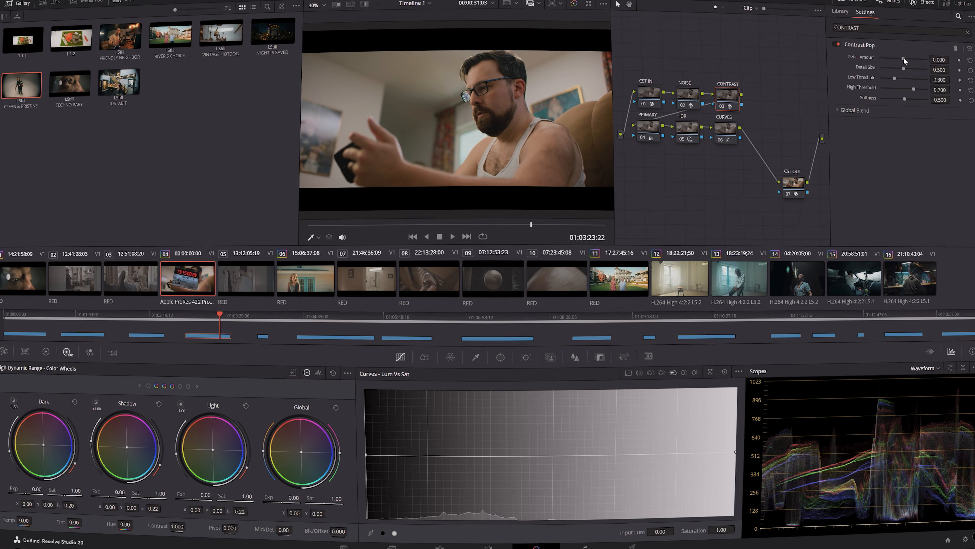
drag(759, 176, 831, 178)
Try Contrast Pop Detail Amounts of 0.240, -0.364 and 0.147 while inspecting the man's face up close
drag(927, 59, 972, 67)
drag(856, 58, 903, 57)
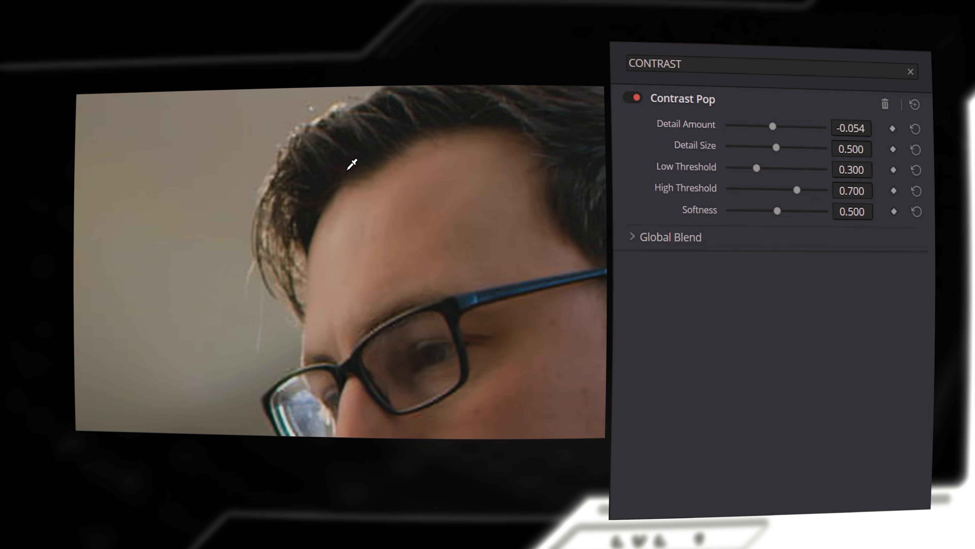
drag(772, 127, 789, 127)
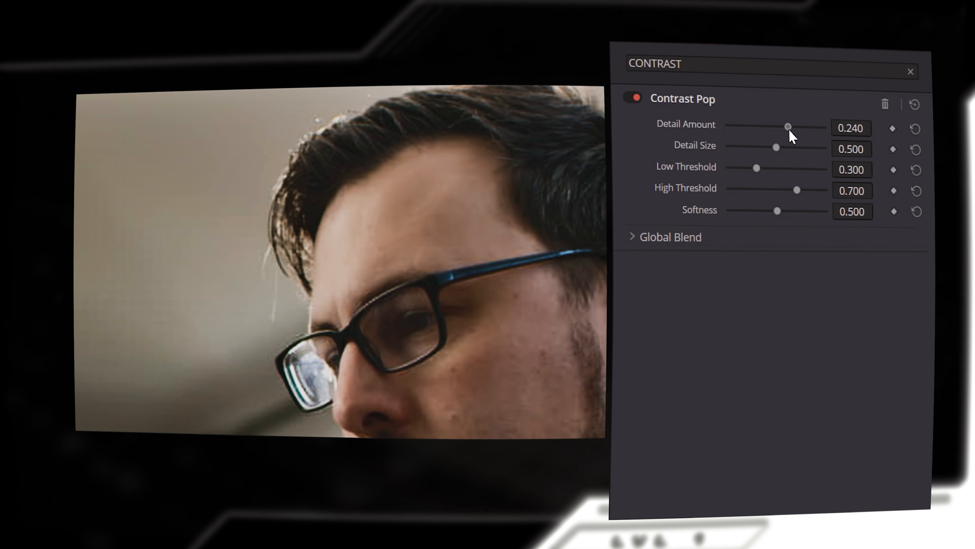
drag(789, 131, 758, 126)
click(100, 84)
click(116, 91)
scroll(357, 307, up, 5)
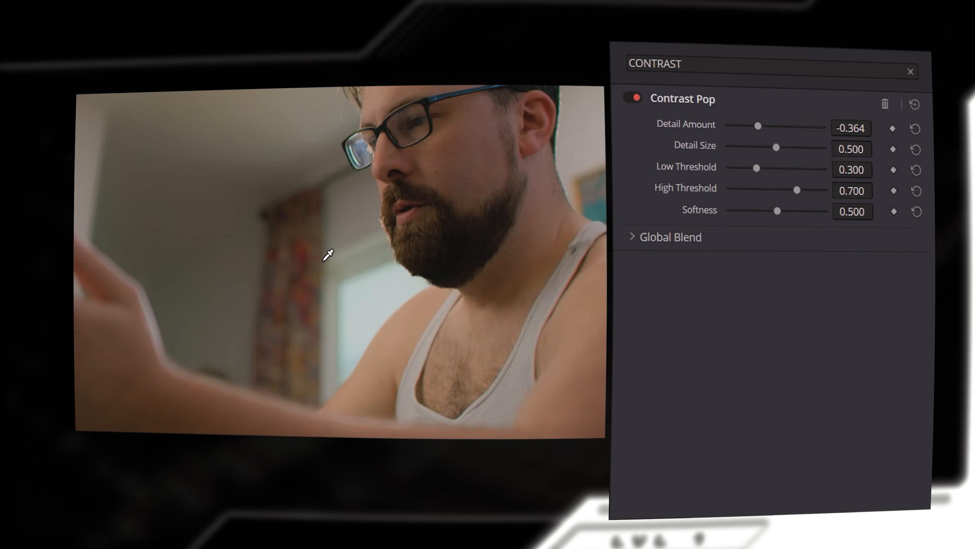
scroll(368, 287, up, 3)
drag(751, 126, 786, 135)
click(108, 85)
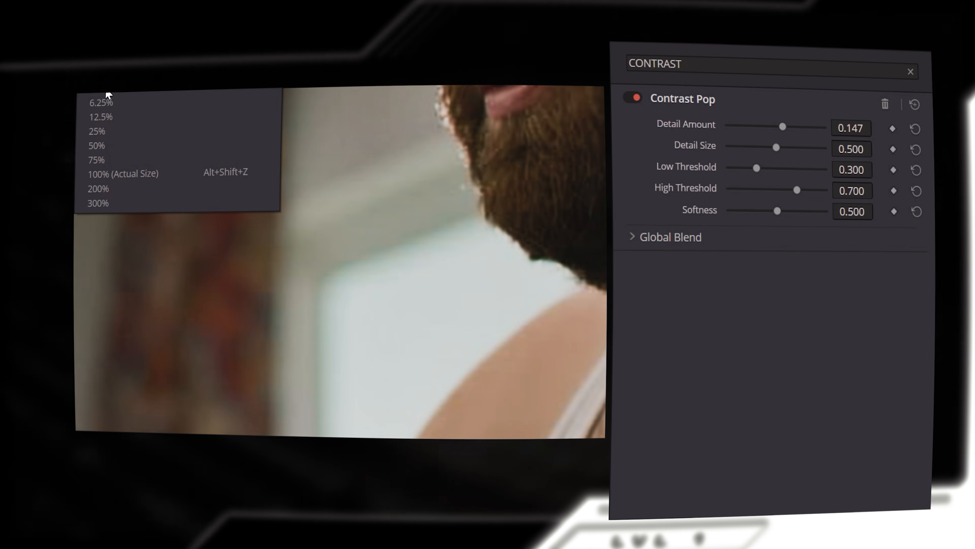
click(108, 92)
Set the Contrast Pop Detail Amount to 0.023 and the Detail Size to 0.178
mouse_move(783, 126)
mouse_down()
mouse_move(789, 133)
mouse_move(773, 135)
mouse_move(778, 127)
mouse_up()
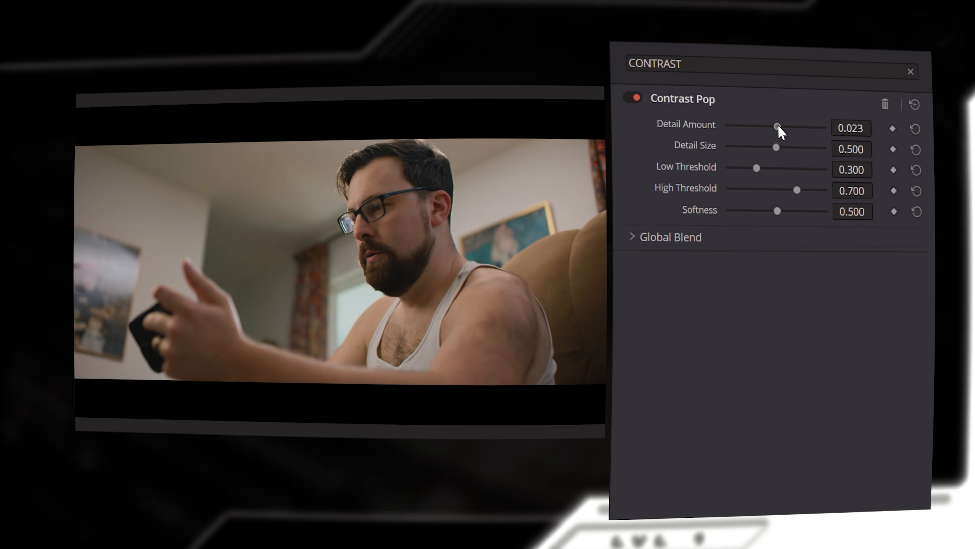
drag(779, 126, 781, 135)
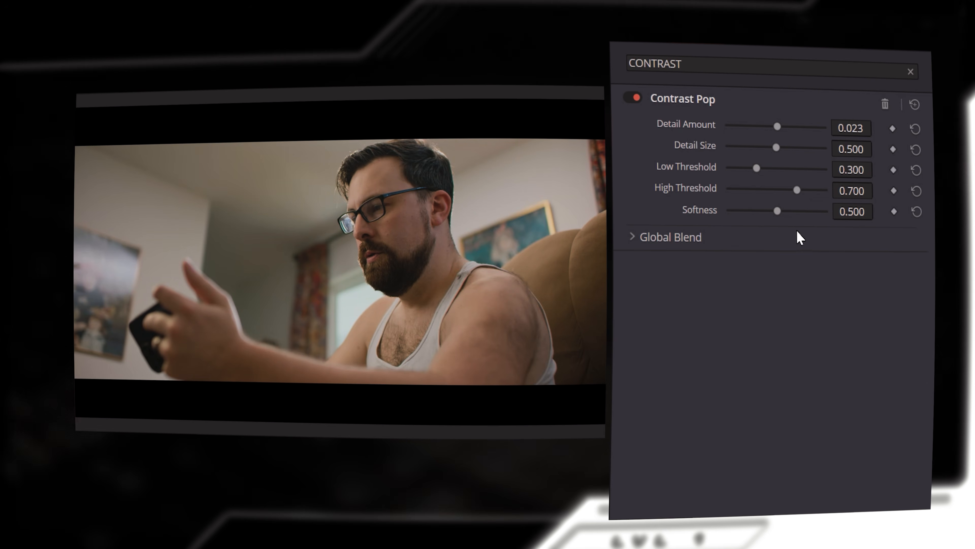
drag(775, 148, 773, 149)
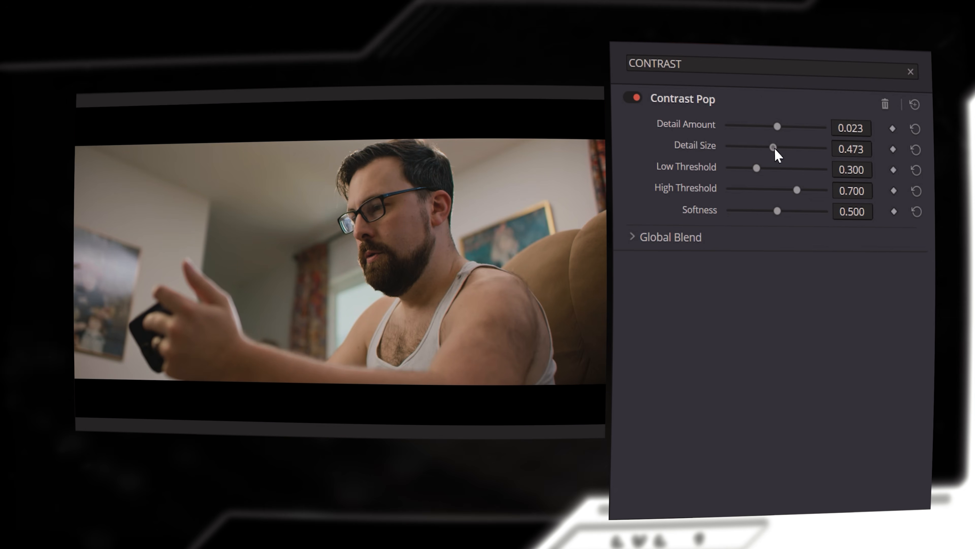
drag(781, 151, 766, 153)
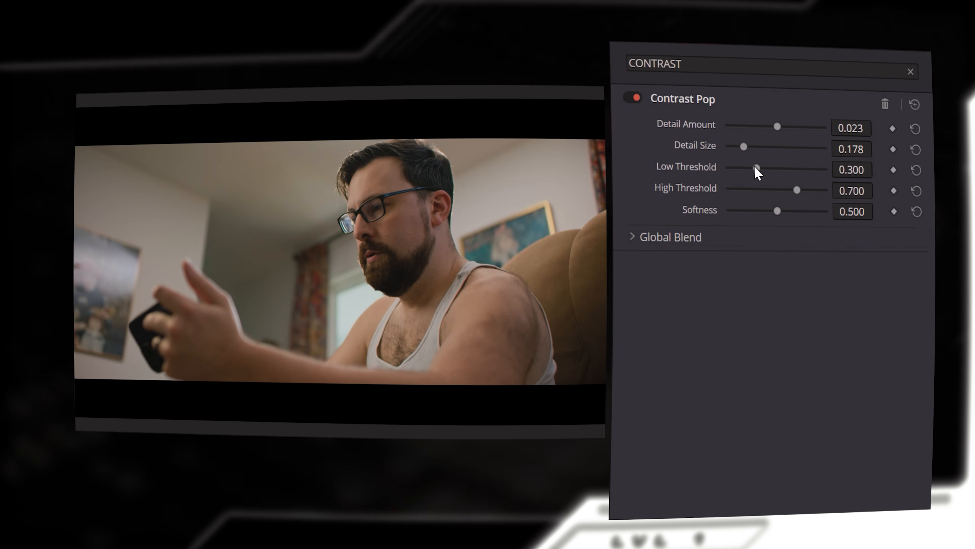
Set the Contrast Pop Low Threshold to 0.070 and High Threshold to 0.860, and reduce the Softness
mouse_move(733, 169)
mouse_down()
mouse_move(742, 169)
mouse_move(724, 176)
mouse_up()
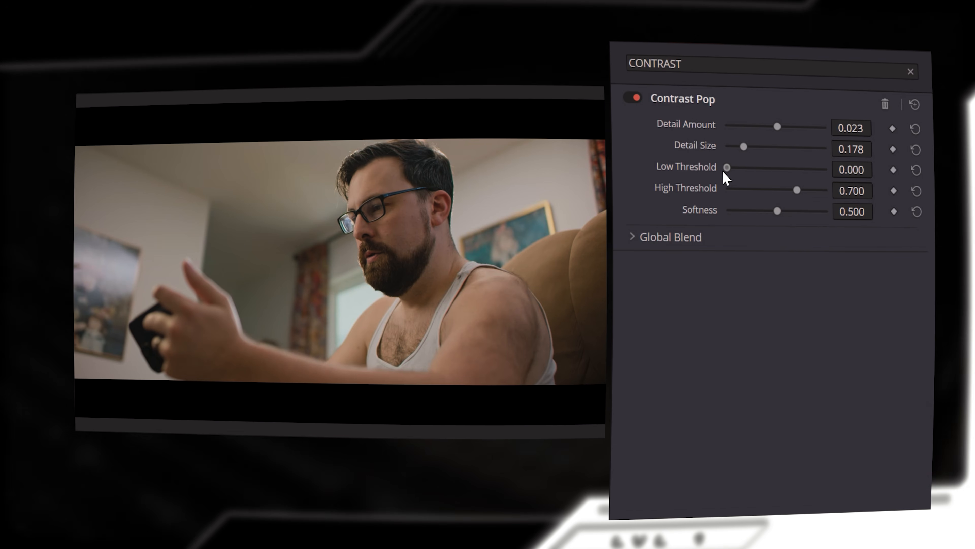
drag(731, 173, 733, 173)
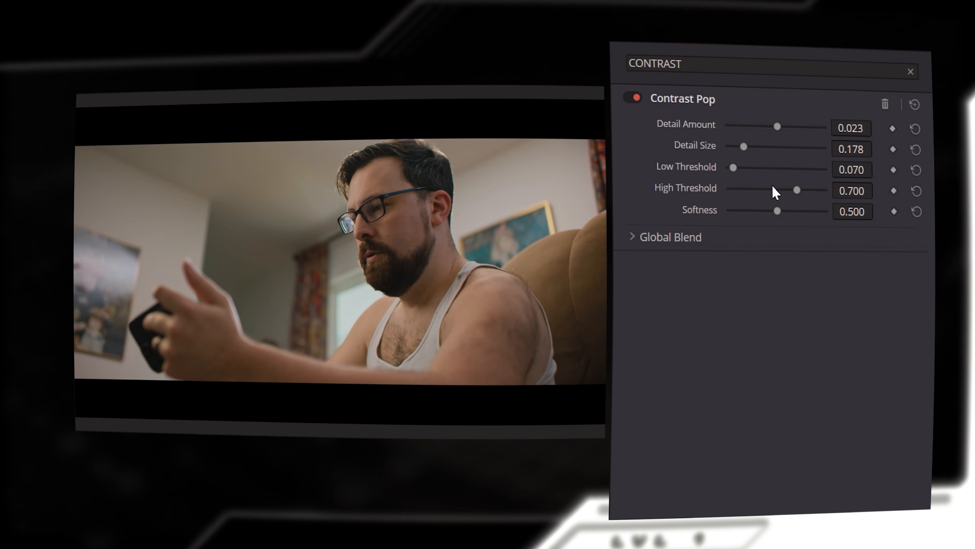
click(800, 190)
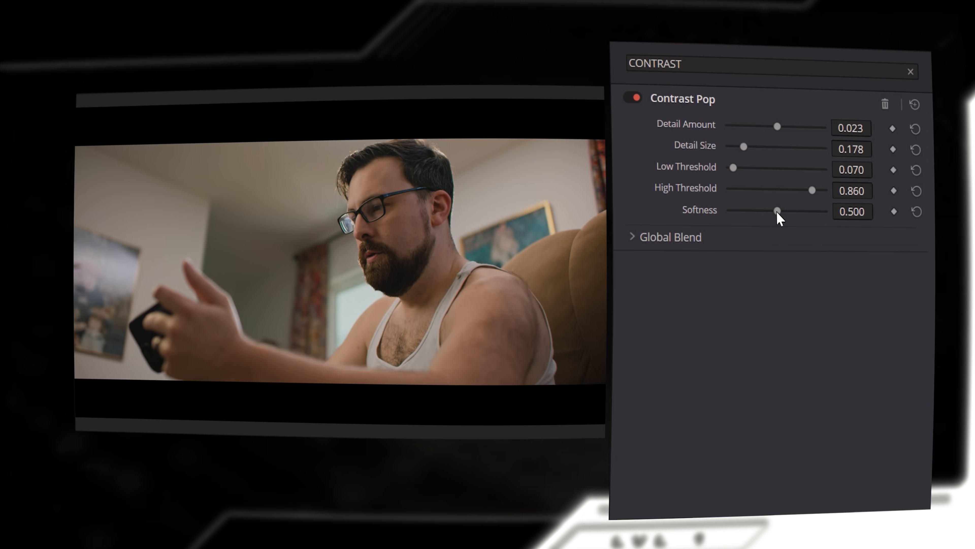
mouse_move(781, 208)
mouse_down()
mouse_move(754, 209)
mouse_move(763, 211)
mouse_up()
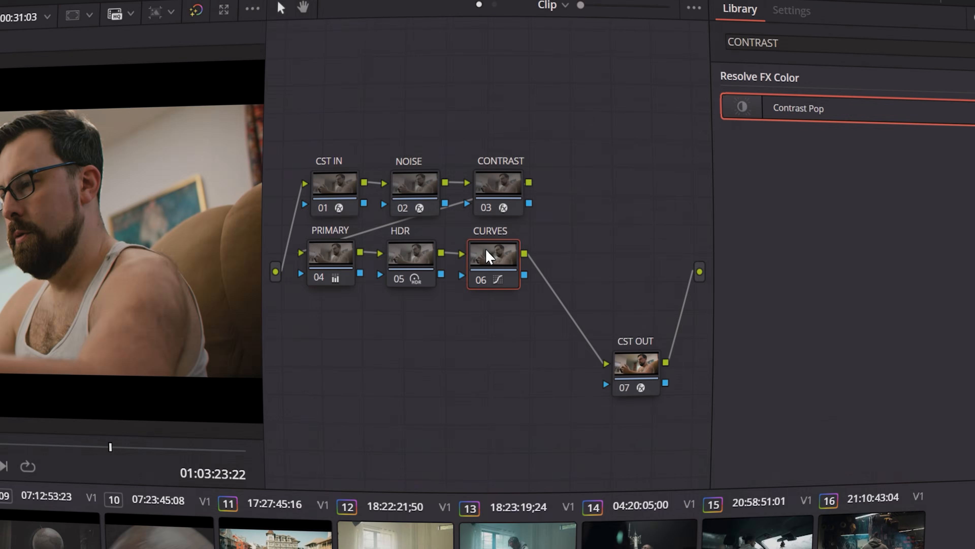
Add a serial node after the CURVES node and label it HALATION
key(alt+s)
text(HALATION)
key(Return)
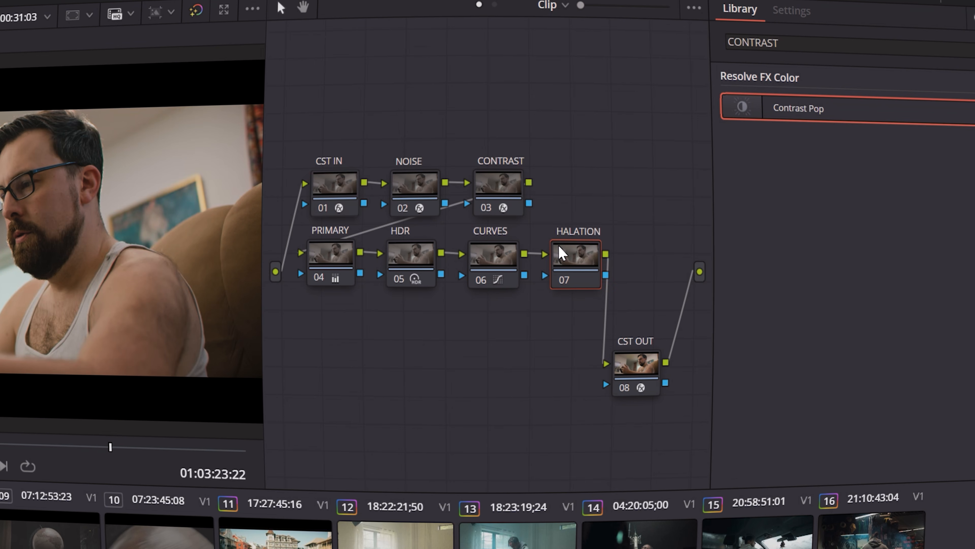
Find the Halation effect in the effects library and apply it to the HALATION node
click(784, 43)
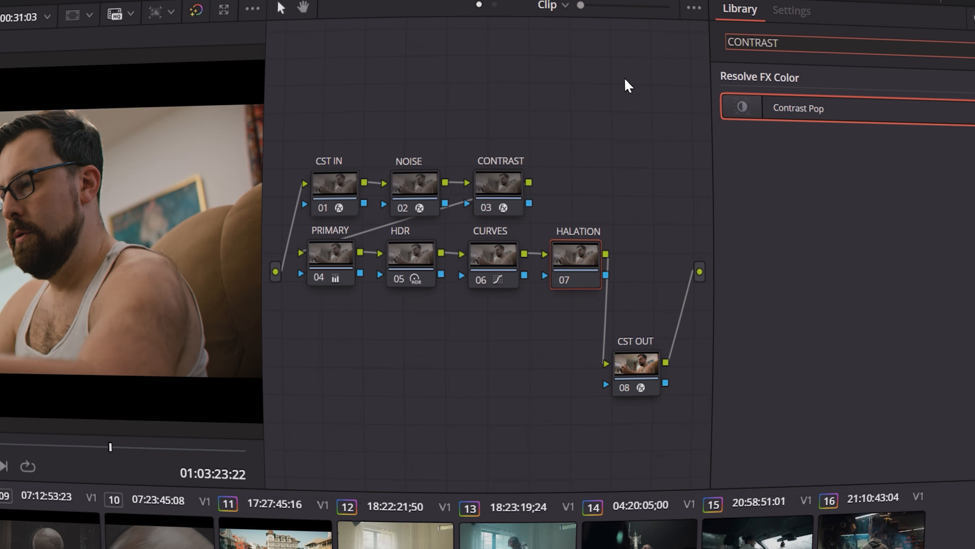
key(BackSpace)
key(BackSpace)
key(BackSpace)
key(BackSpace)
key(BackSpace)
key(BackSpace)
key(BackSpace)
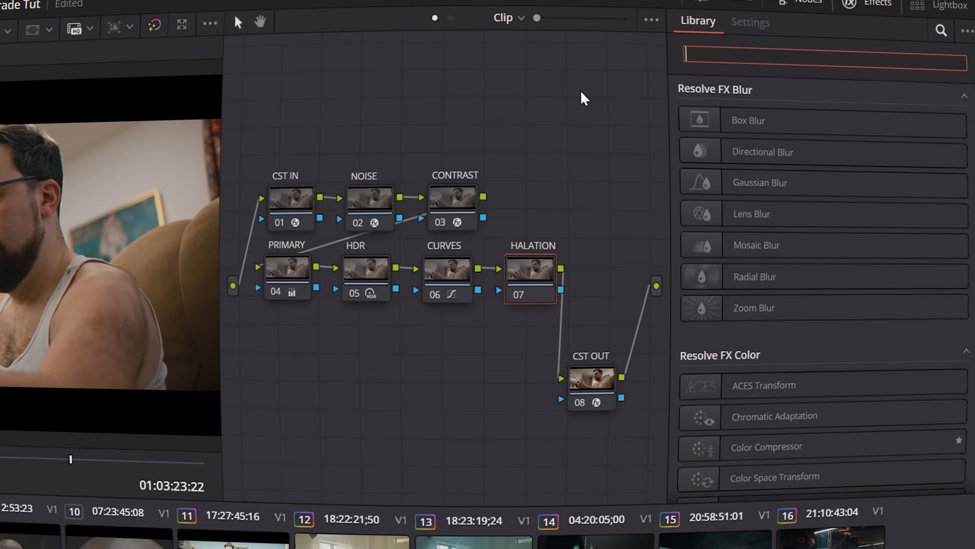
text(HALATION)
drag(713, 135, 538, 269)
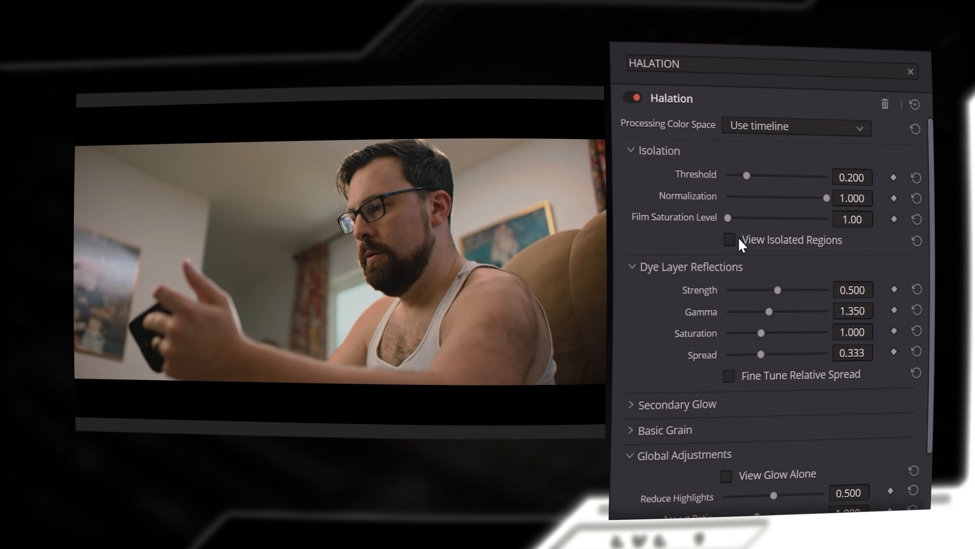
Set the Halation isolation Threshold to 0.349 while viewing the isolated regions, and return to the normal image
click(729, 241)
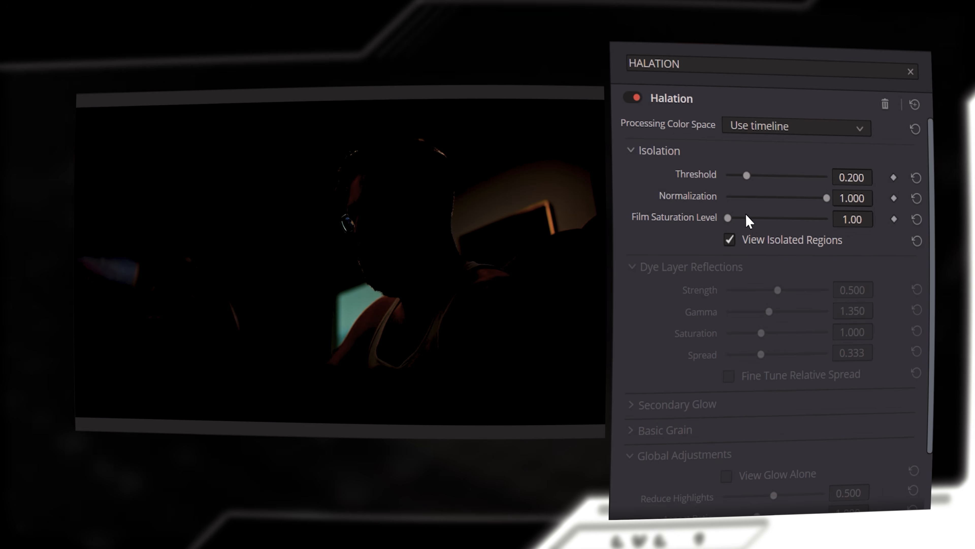
mouse_move(745, 176)
mouse_down()
mouse_move(768, 176)
mouse_move(725, 175)
mouse_move(776, 184)
mouse_move(762, 176)
mouse_up()
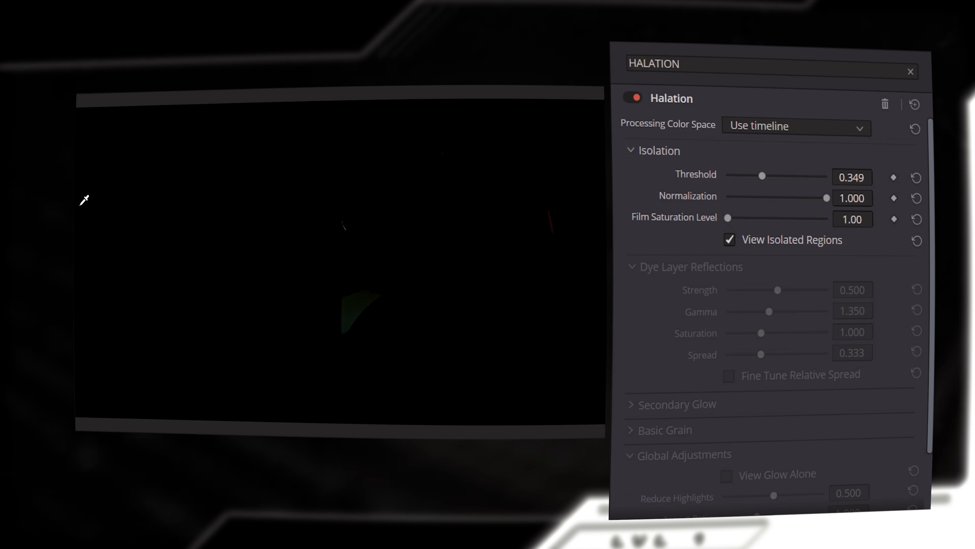
click(729, 240)
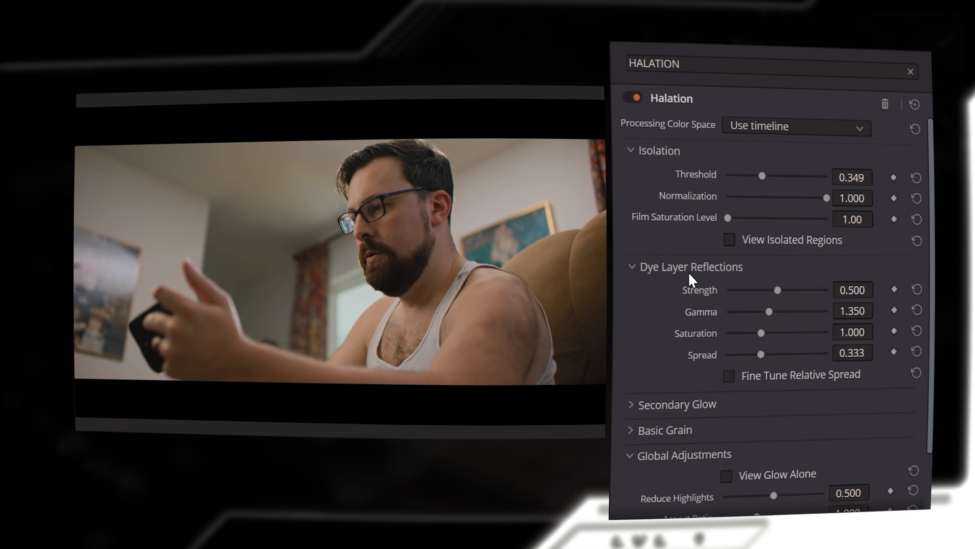
Set the Dye Layer Reflections Strength to 0.287 and Gamma to 1.155
drag(779, 290, 756, 290)
drag(769, 312, 756, 312)
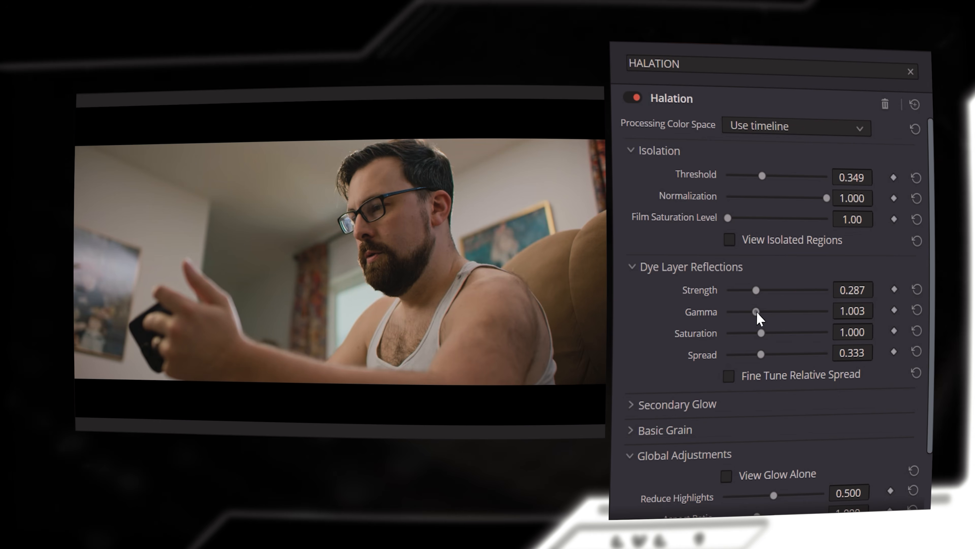
drag(757, 312, 762, 312)
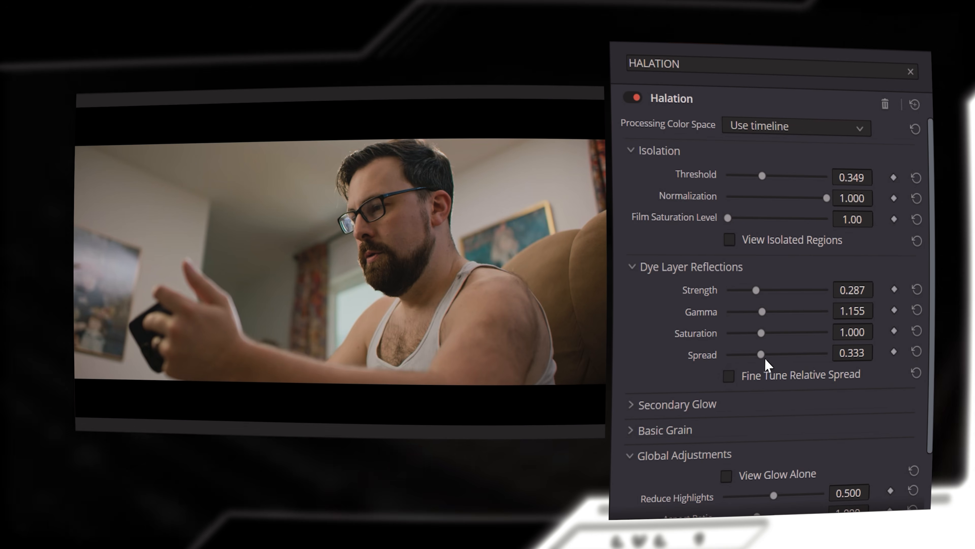
Try an exaggerated Secondary Glow in the Halation effect with Strength 0.969, Gamma 3.000 and Spread 1.000, and reset its Strength
click(649, 404)
scroll(757, 254, down, 3)
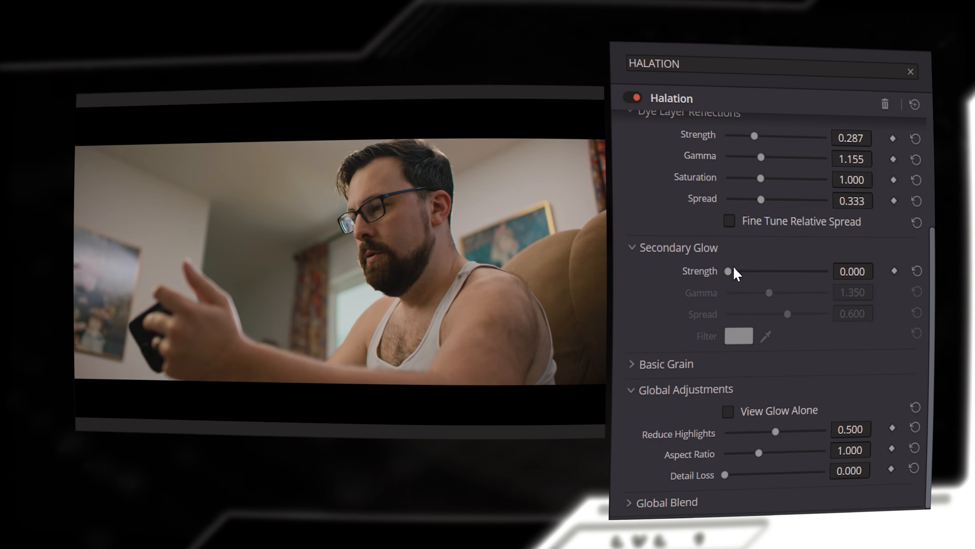
drag(737, 272, 826, 272)
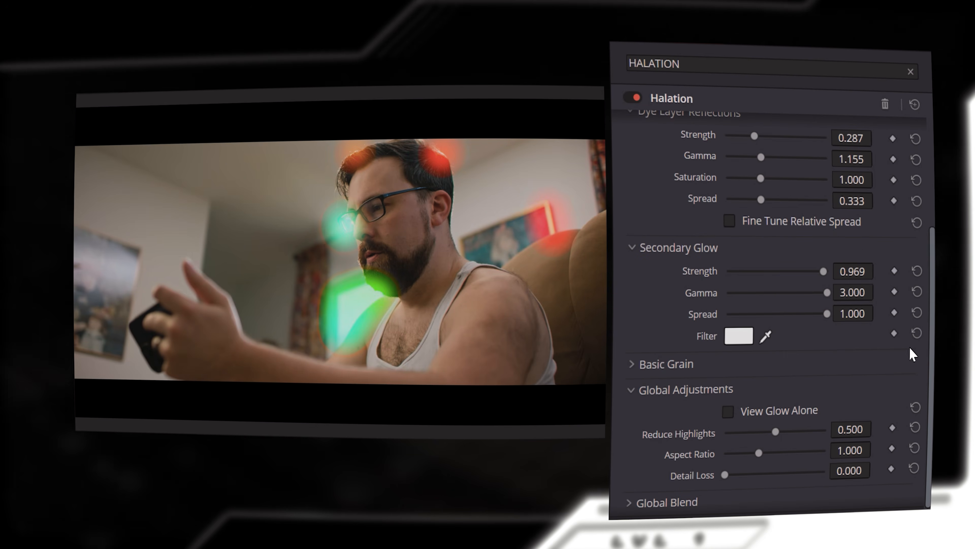
drag(823, 272, 799, 272)
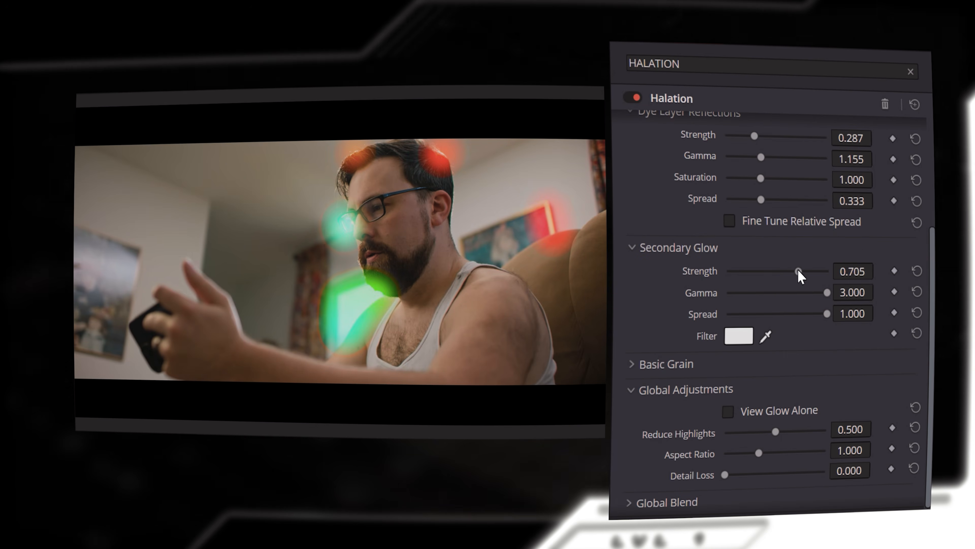
click(917, 271)
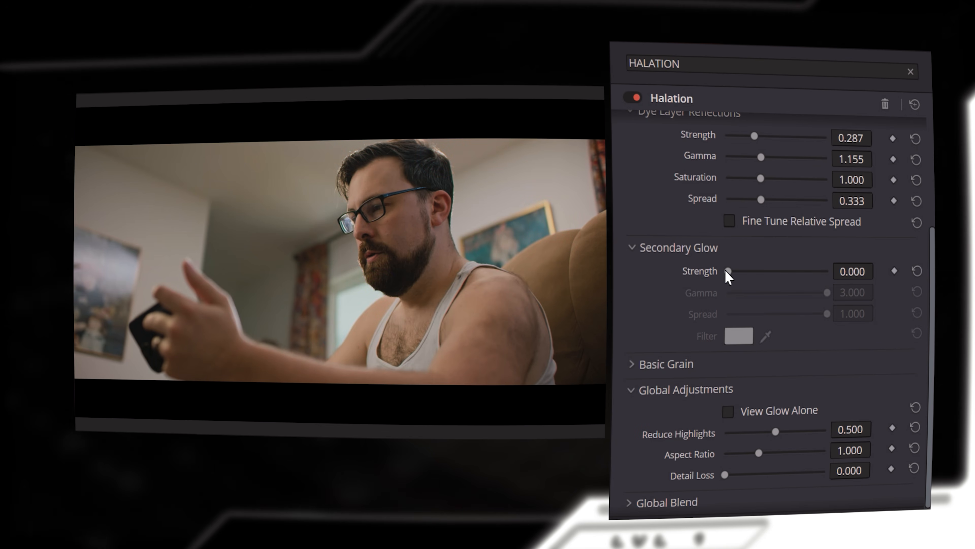
Set the Halation Secondary Glow Strength to 0.388 and Gamma to 1.850, and adjust its Spread
drag(729, 271, 789, 307)
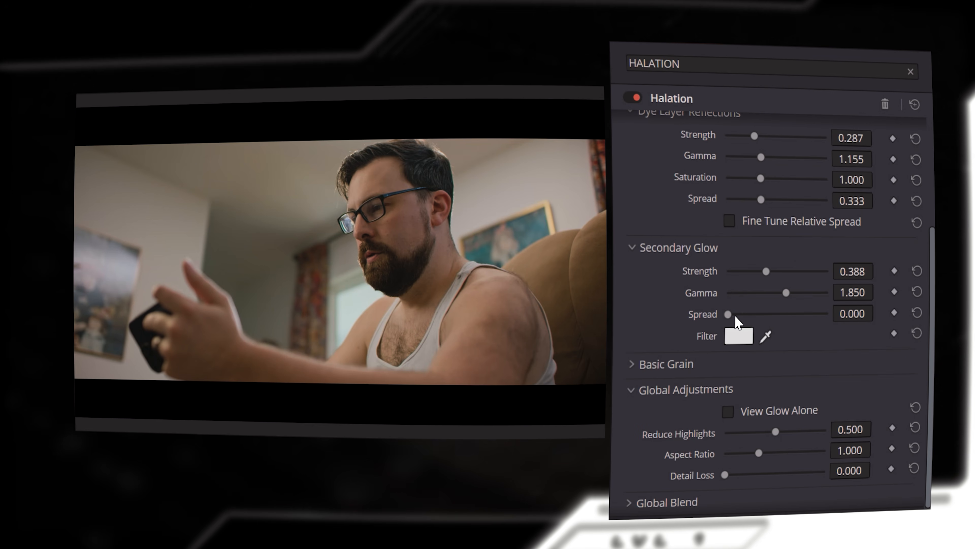
drag(734, 321, 810, 317)
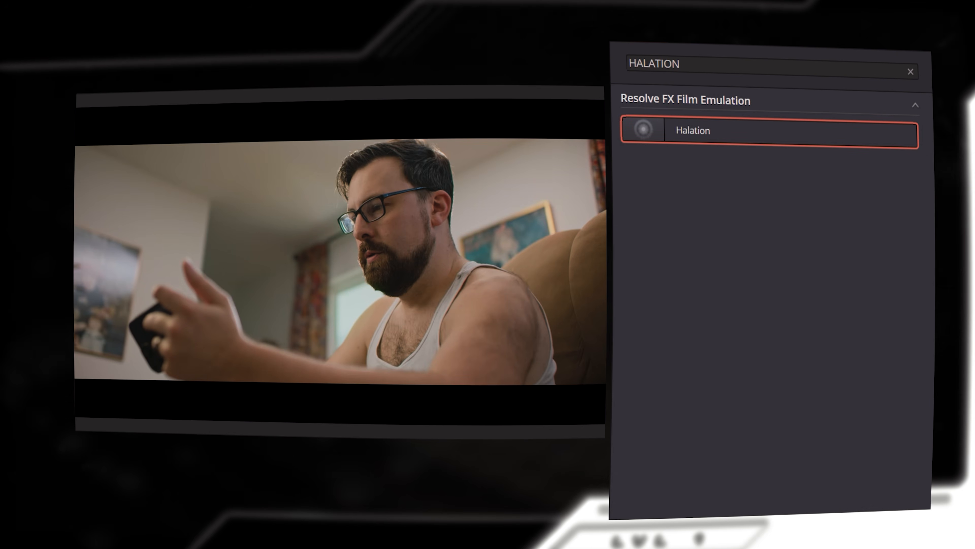
Find the Resolve FX Glow effect in the effects library and apply it to the GLOW node
drag(687, 65, 629, 63)
text(GLOW)
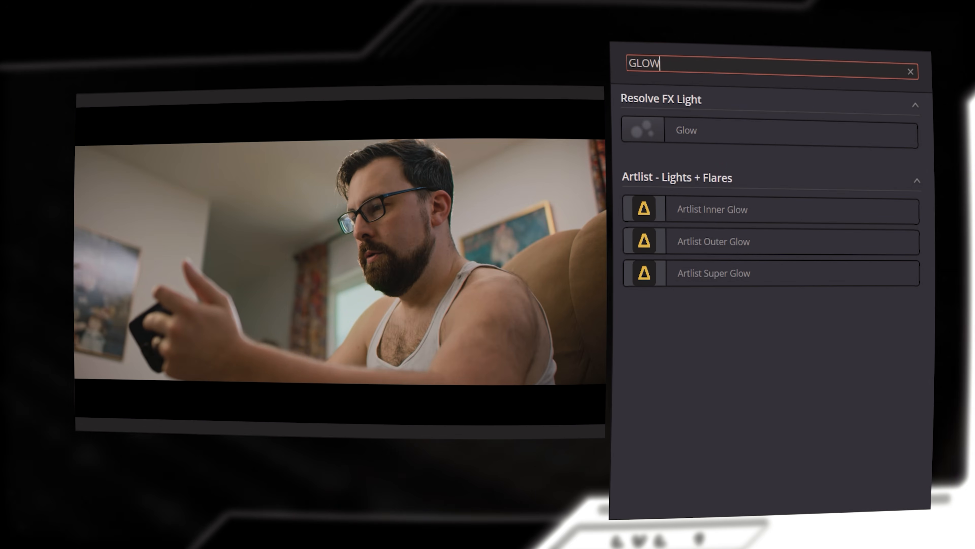
double_click(652, 131)
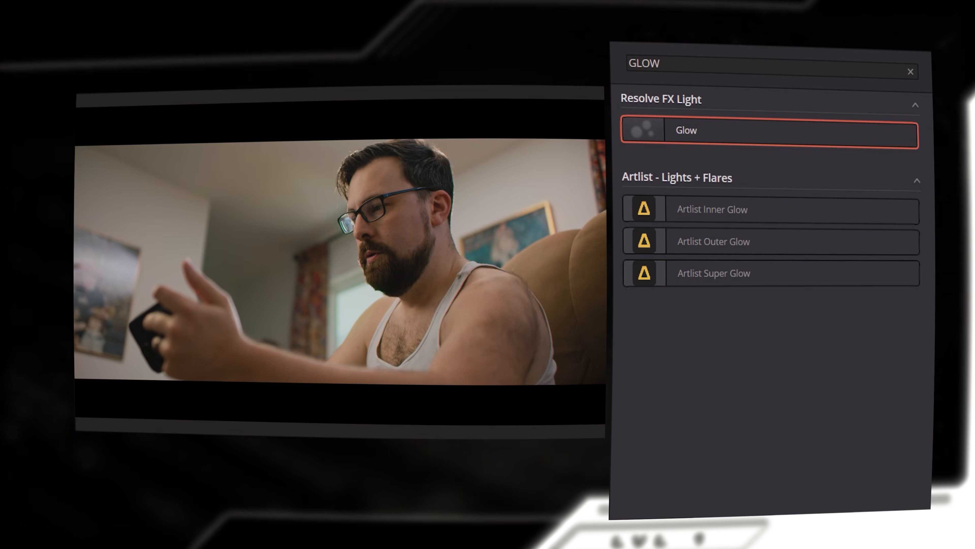
Lower the Glow's Shine Threshold strongly and set its Composite Type to Softlight
scroll(820, 260, up, 5)
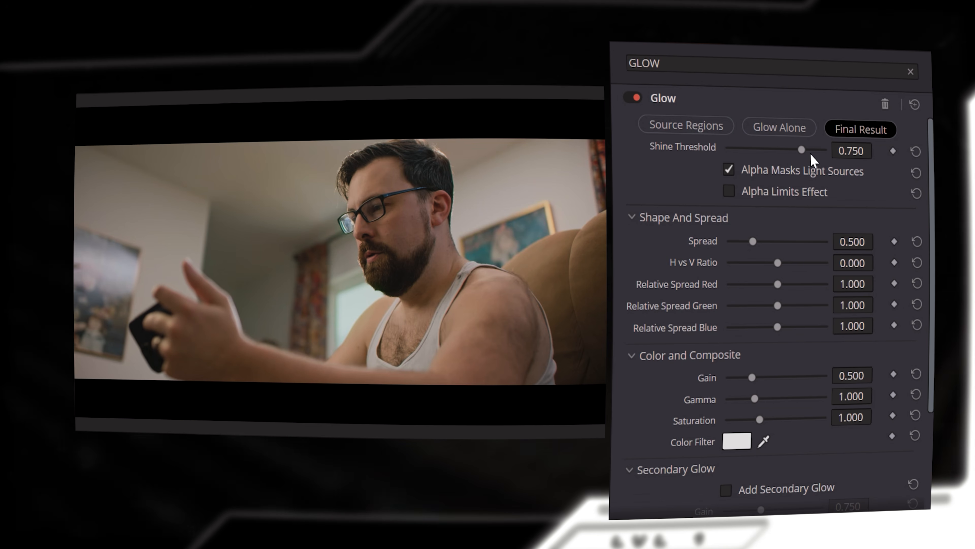
drag(805, 147, 740, 253)
scroll(696, 406, down, 3)
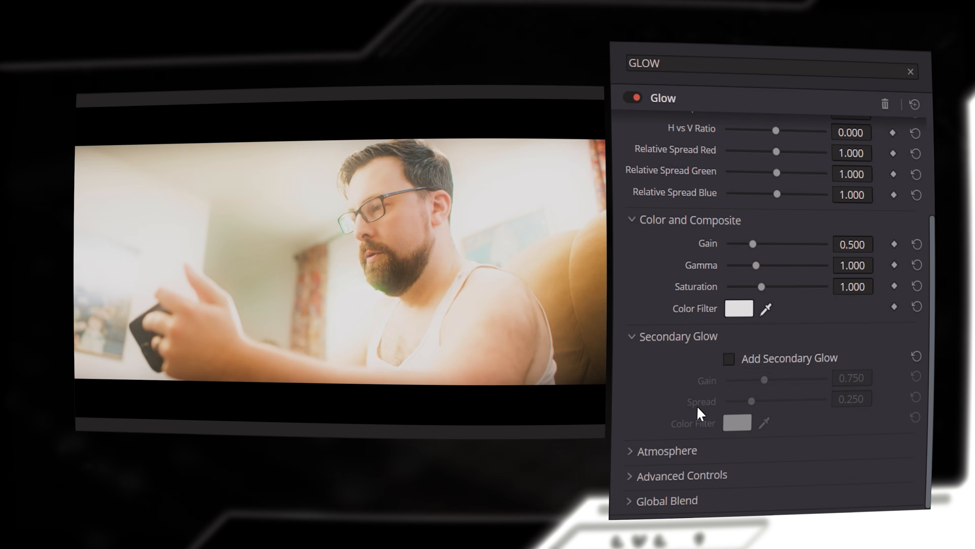
click(631, 476)
scroll(629, 385, down, 3)
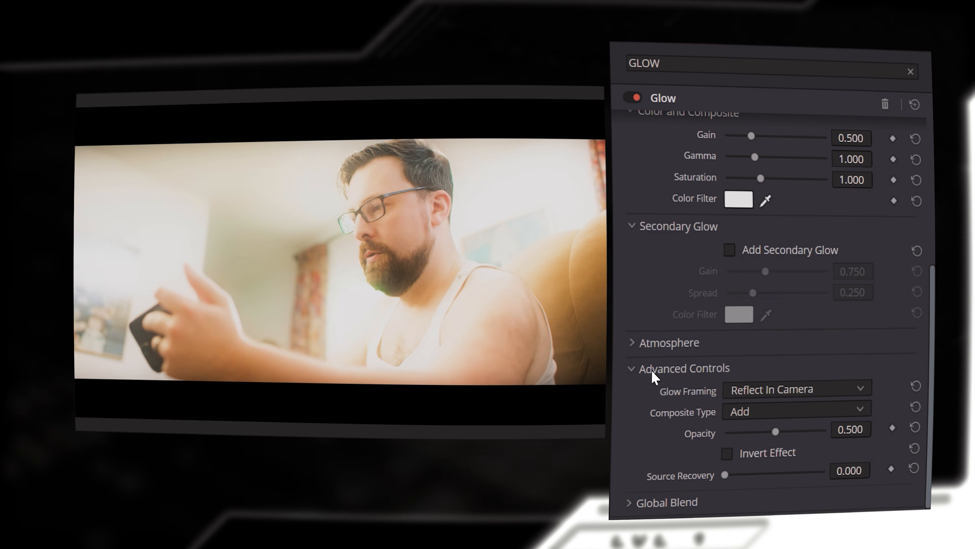
click(756, 412)
scroll(747, 464, down, 2)
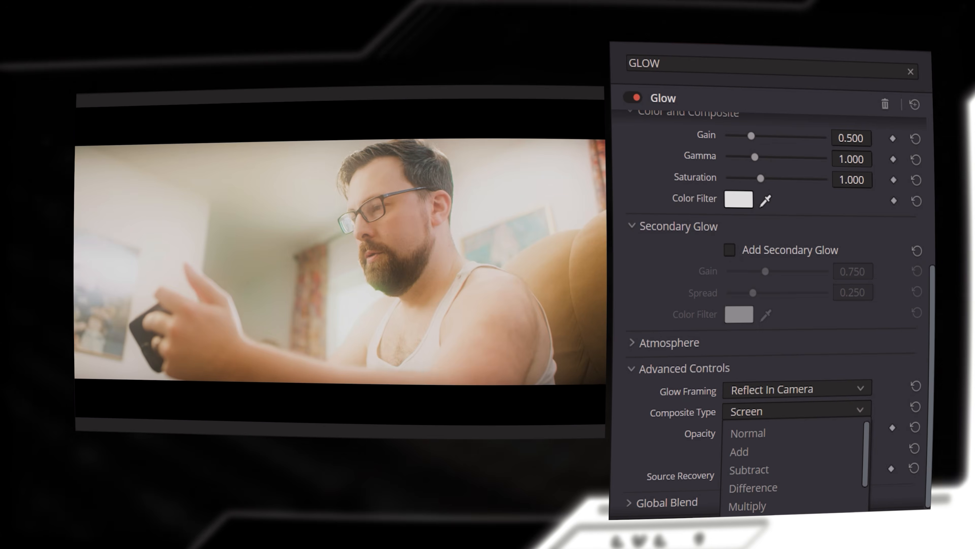
click(749, 469)
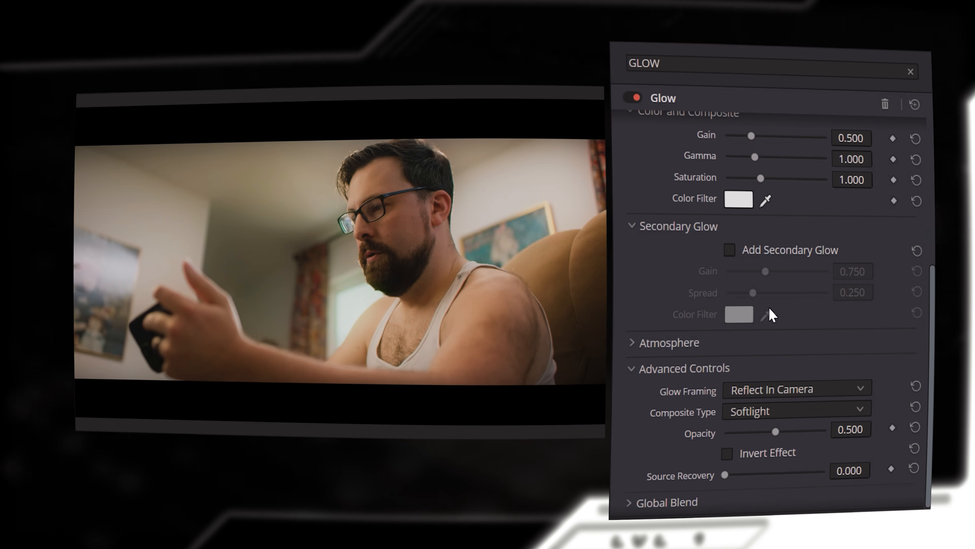
Set the Glow's Color Filter to the warm peach tone #ffdcb4
scroll(749, 292, up, 4)
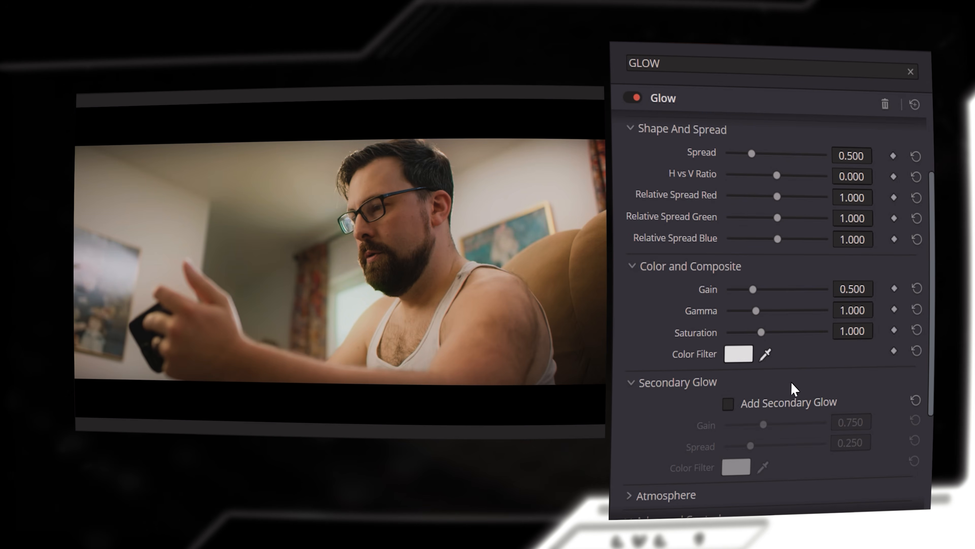
click(739, 354)
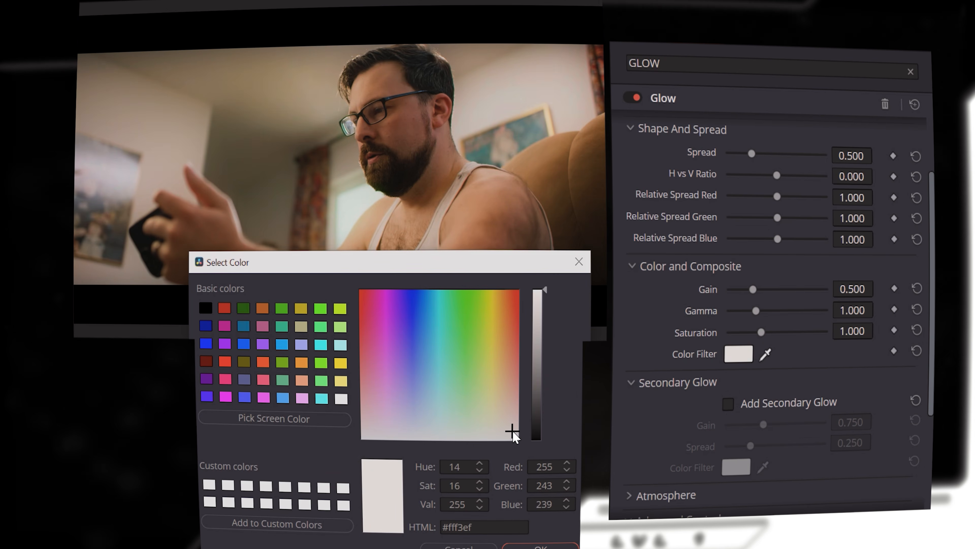
drag(515, 436, 505, 397)
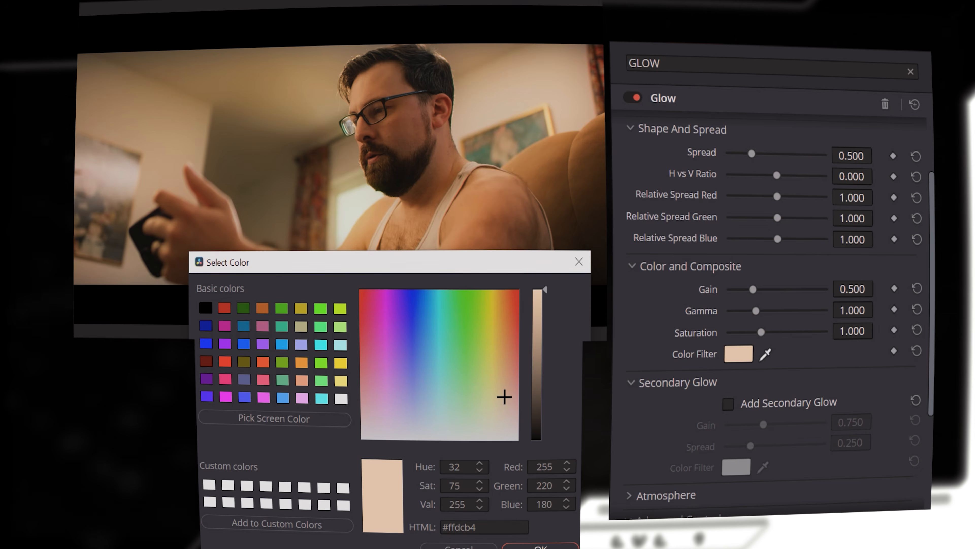
click(540, 546)
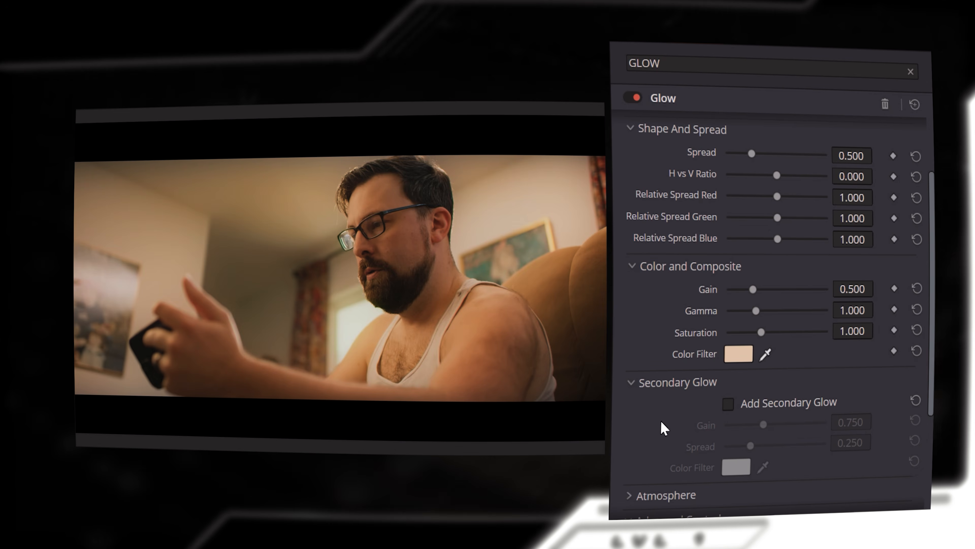
Reduce the Glow's Global Blend to zero and raise it slightly for a subtle effect
scroll(661, 426, down, 4)
scroll(695, 510, down, 1)
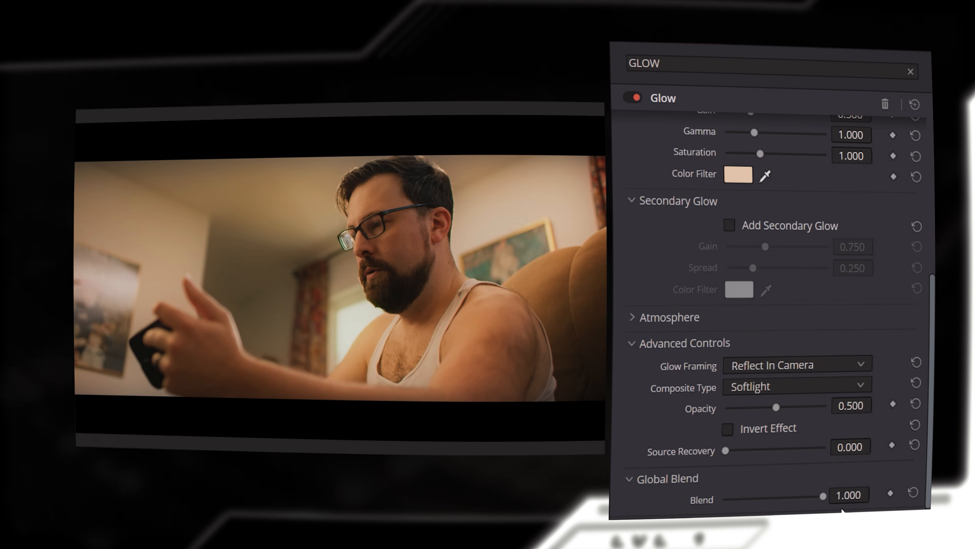
drag(823, 498, 741, 514)
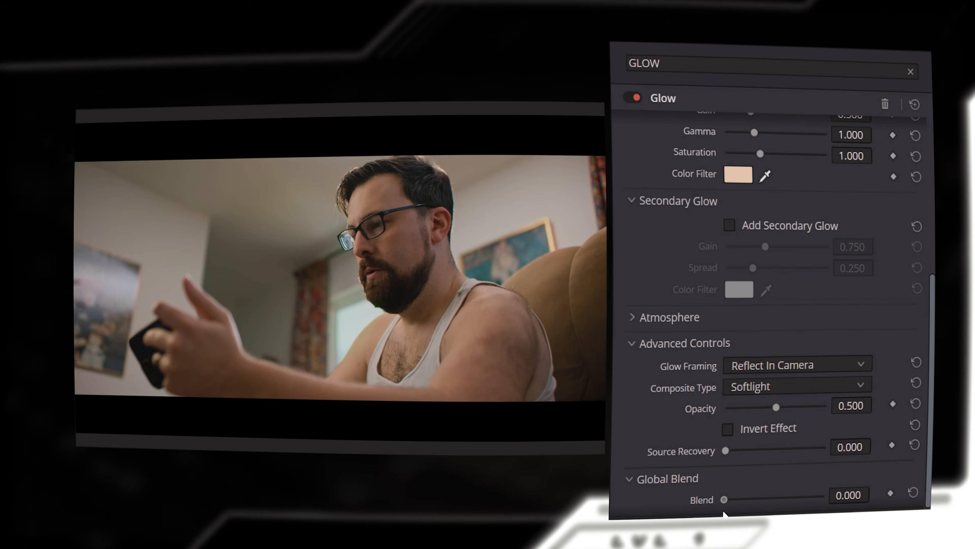
drag(723, 512, 731, 511)
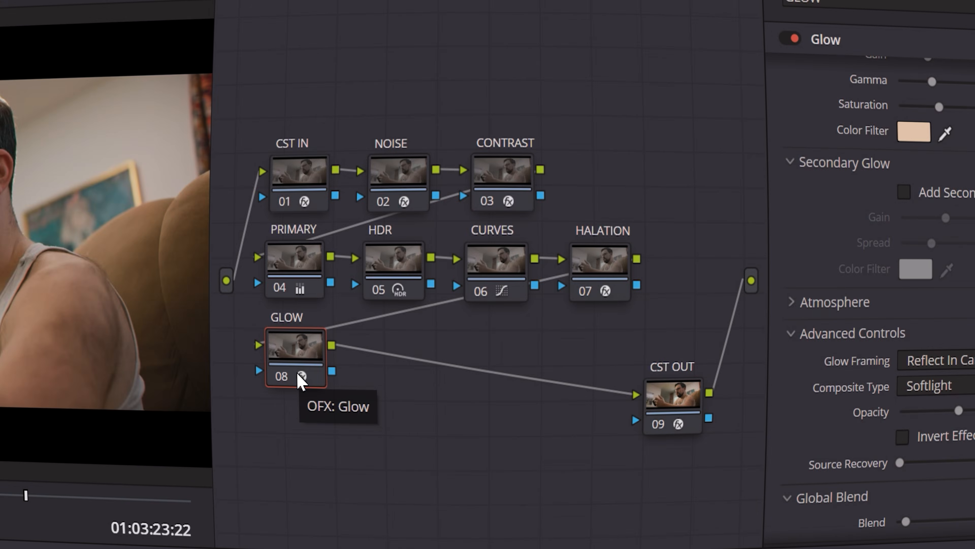
Add a serial node after the GLOW node and label it LOOK
key(alt+s)
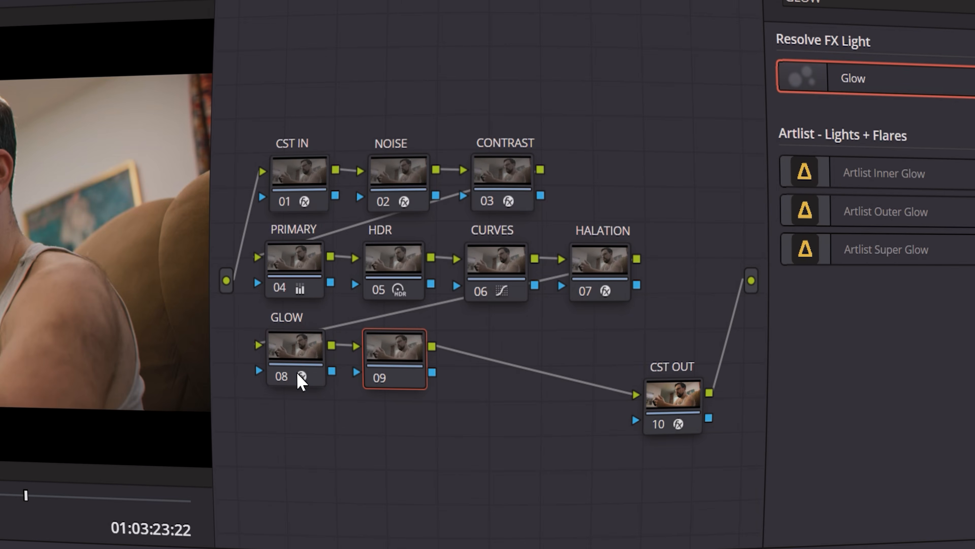
key(alt+l)
text(LOOK)
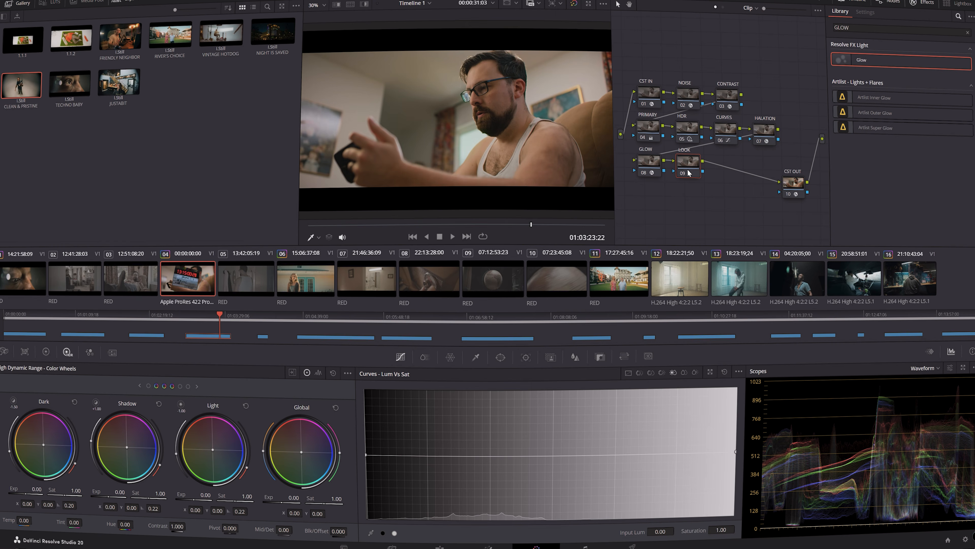
Switch from the HDR wheels to the Primaries Log Wheels for the LOOK node
click(47, 352)
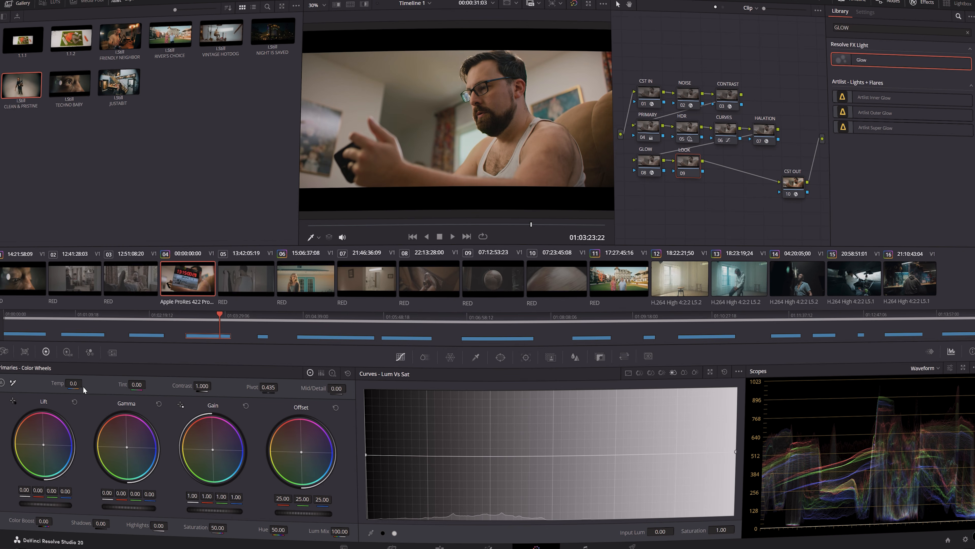
click(331, 373)
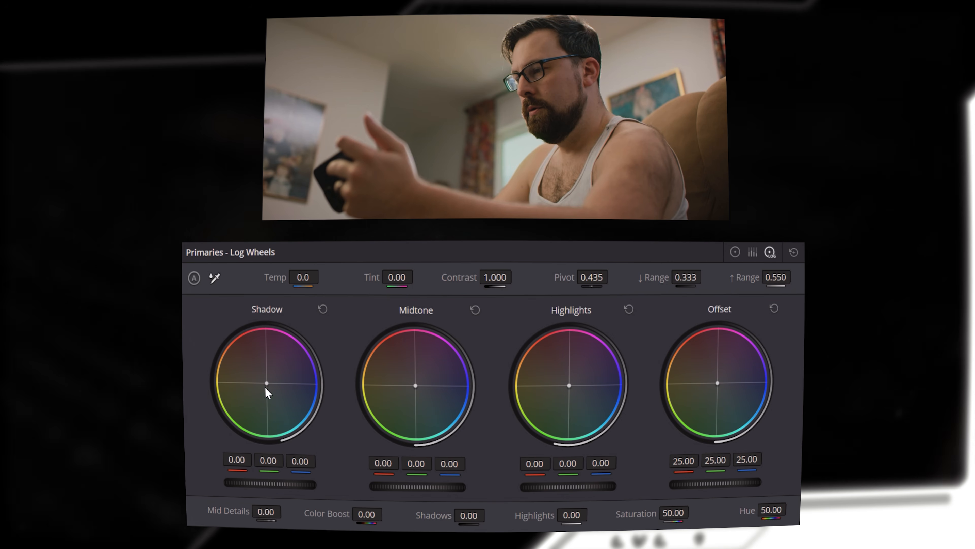
Try strong color shifts on the Shadow, Midtone, Highlights and Offset log wheels, pushing the shadows toward yellow-orange
drag(267, 387, 243, 378)
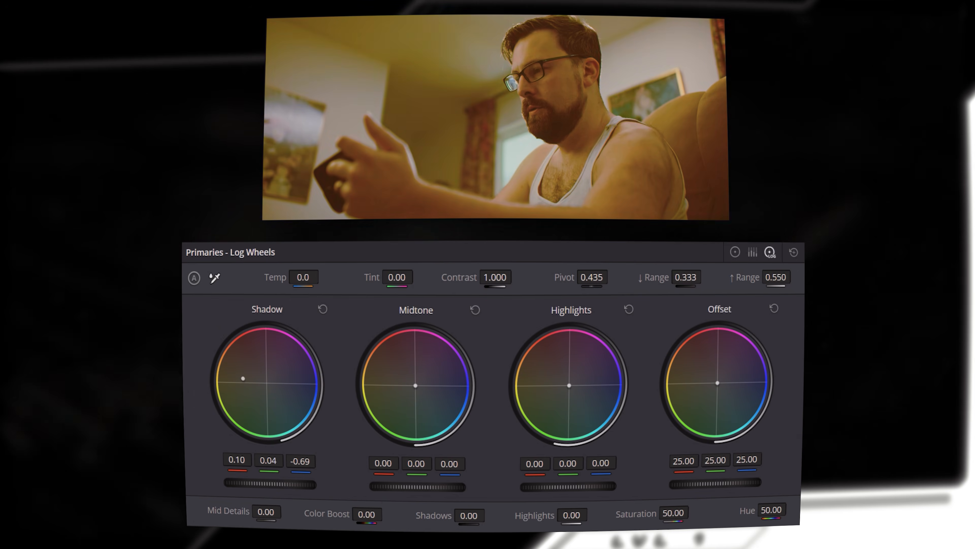
drag(413, 388, 469, 394)
drag(563, 383, 533, 395)
drag(714, 387, 707, 374)
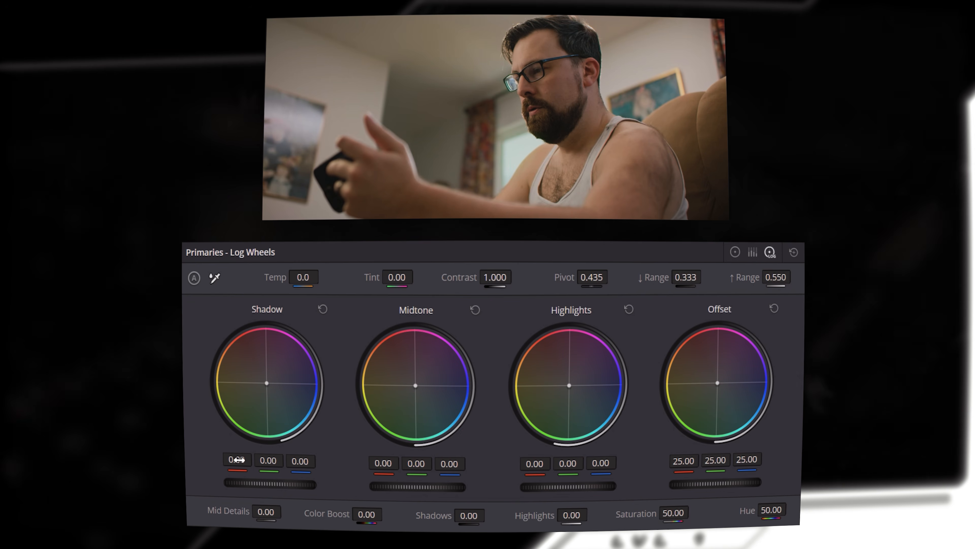
Set the Shadow wheel's red to -0.03 and blue to 0.03, and the Offset wheel's red to 25.24 and blue to 24.68
drag(236, 460, 235, 460)
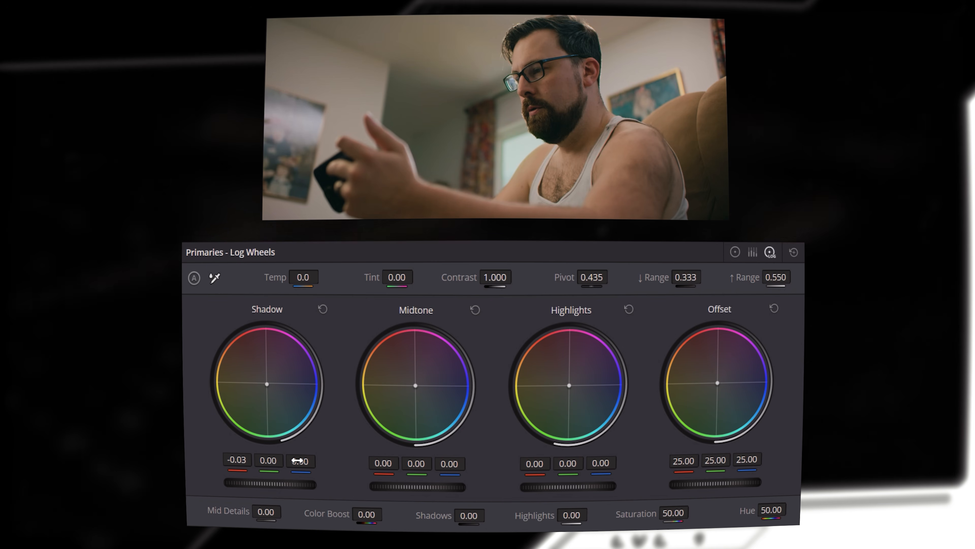
drag(297, 461, 304, 460)
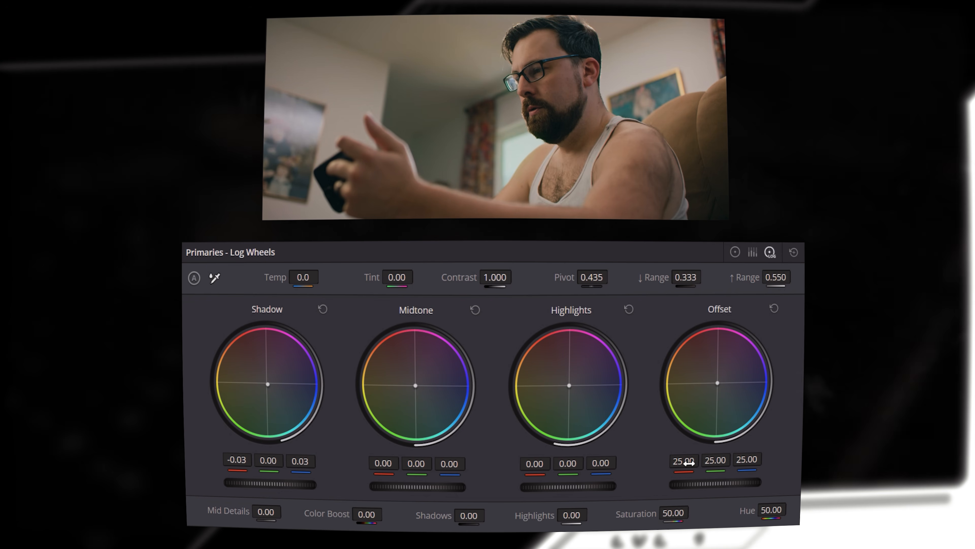
drag(684, 463, 687, 463)
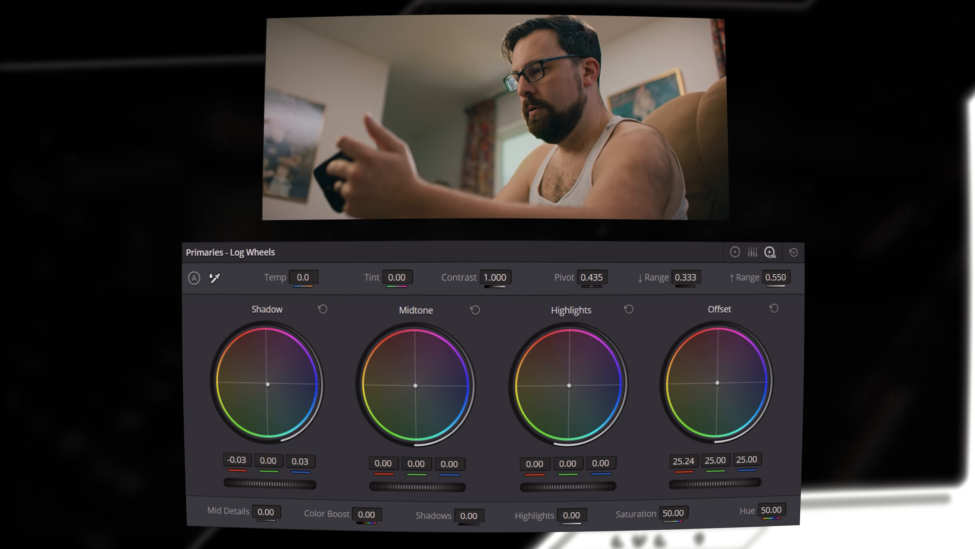
drag(747, 460, 749, 461)
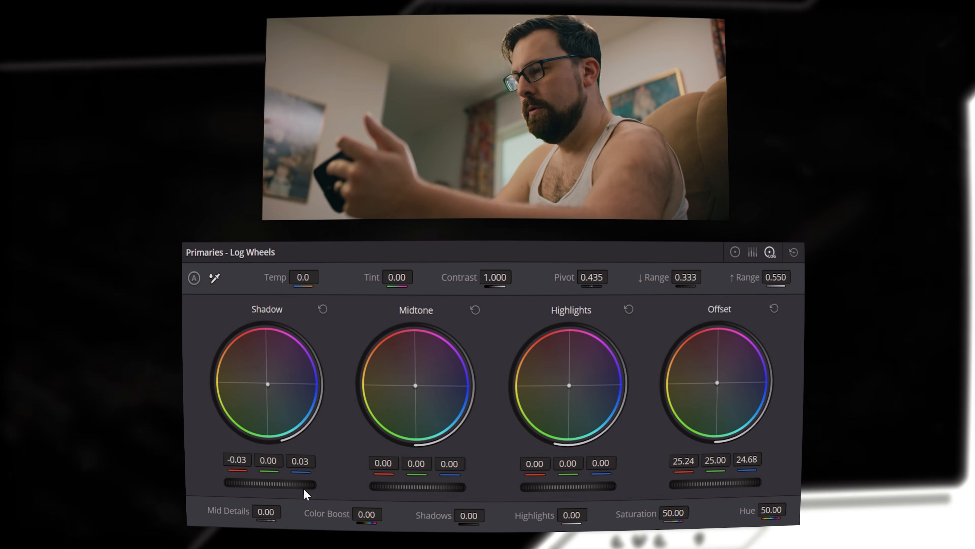
Set the Shadow log wheel's red value to -0.01
double_click(237, 460)
text(-0.01)
key(Return)
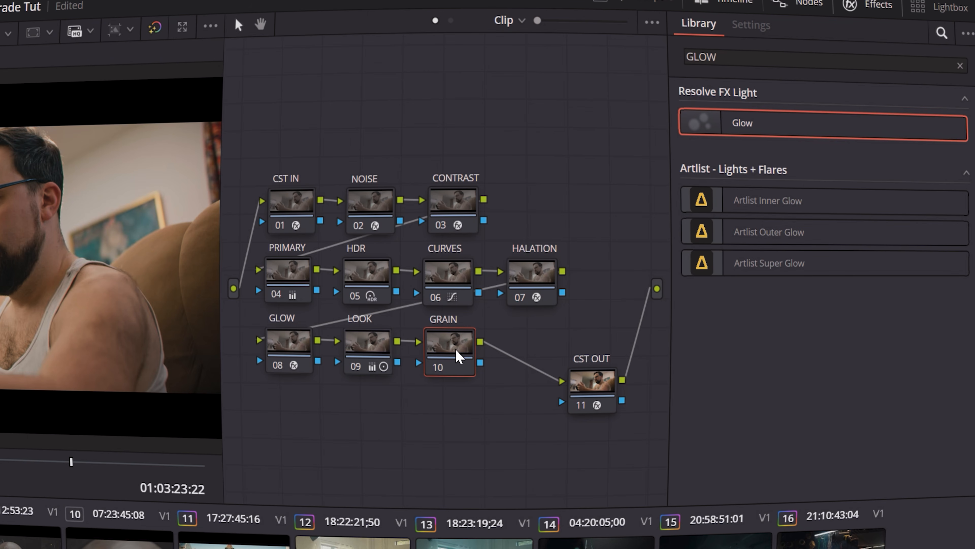
Find the Resolve FX Film Grain effect in the effects library and apply it to the GRAIN node
drag(734, 59, 531, 52)
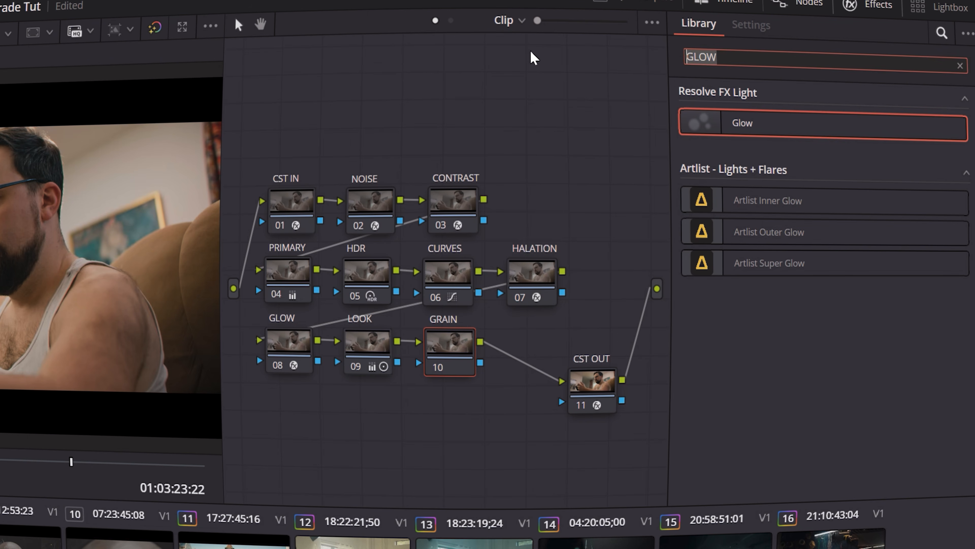
text(GRAIN)
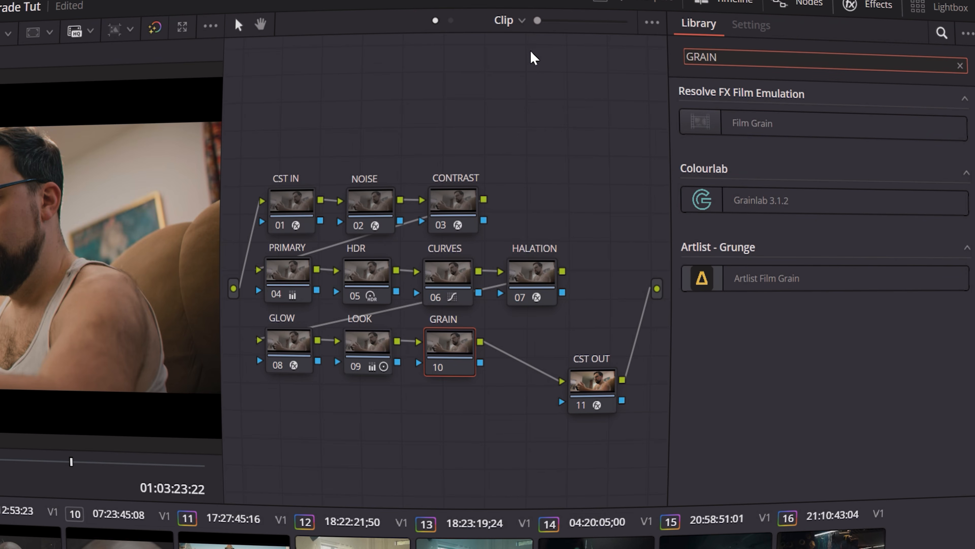
drag(747, 125, 400, 308)
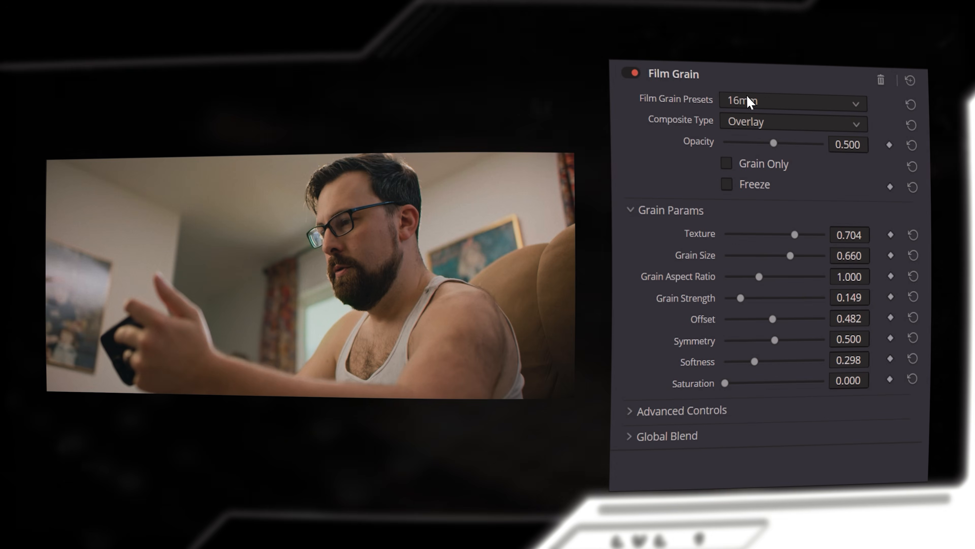
Choose the 35mm 400T film grain preset, try opacities of 0.713 and 1.000, and set the grain opacity to 0.194
click(767, 103)
scroll(781, 227, down, 3)
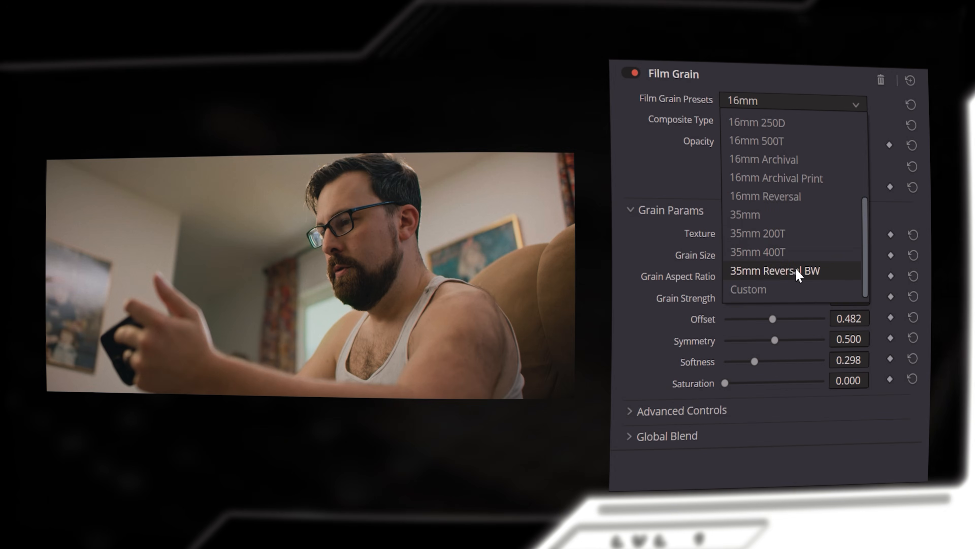
click(760, 253)
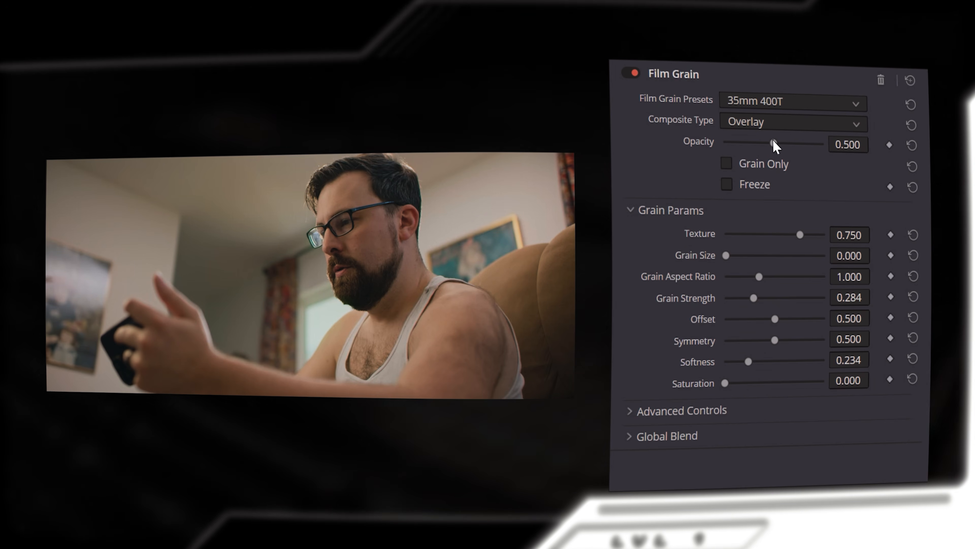
drag(775, 141, 795, 143)
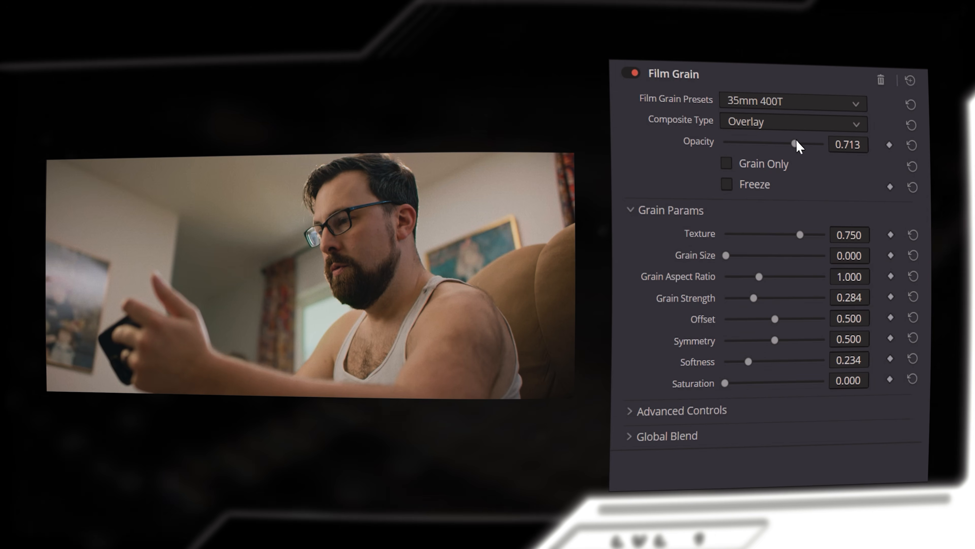
drag(795, 144, 830, 143)
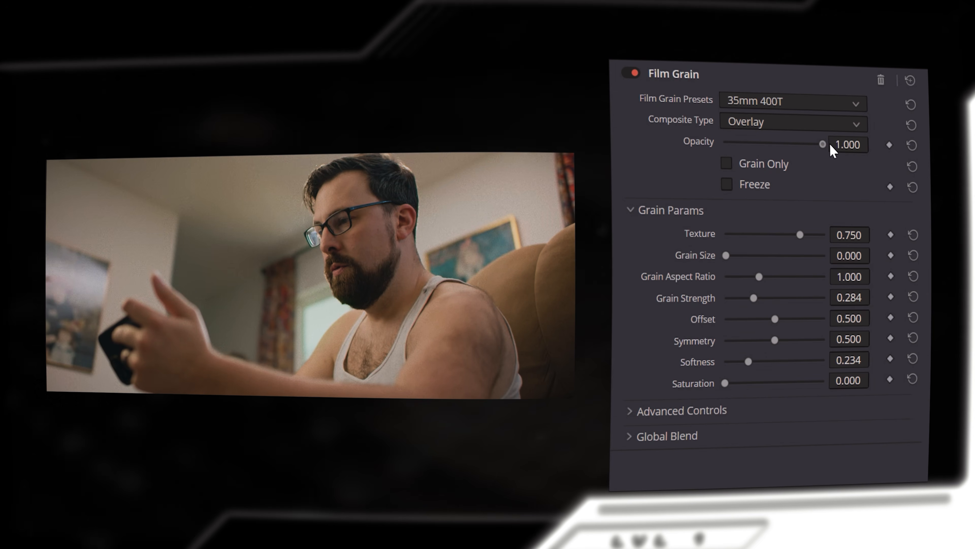
drag(736, 143, 743, 143)
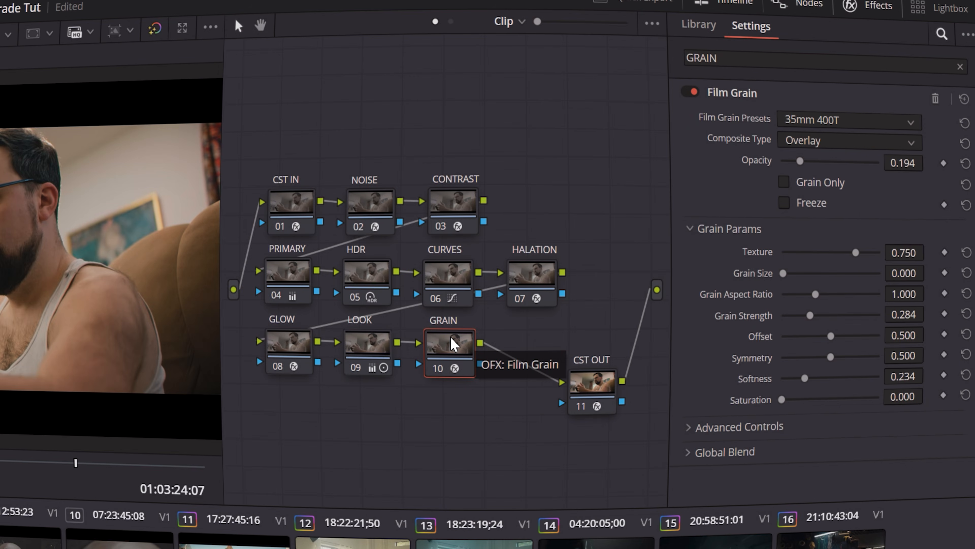
Add a serial node labelled DAMAGE beside GRAIN and move the CST OUT node to a new row below
key(alt+s)
drag(534, 446, 534, 352)
drag(591, 395, 299, 459)
click(529, 355)
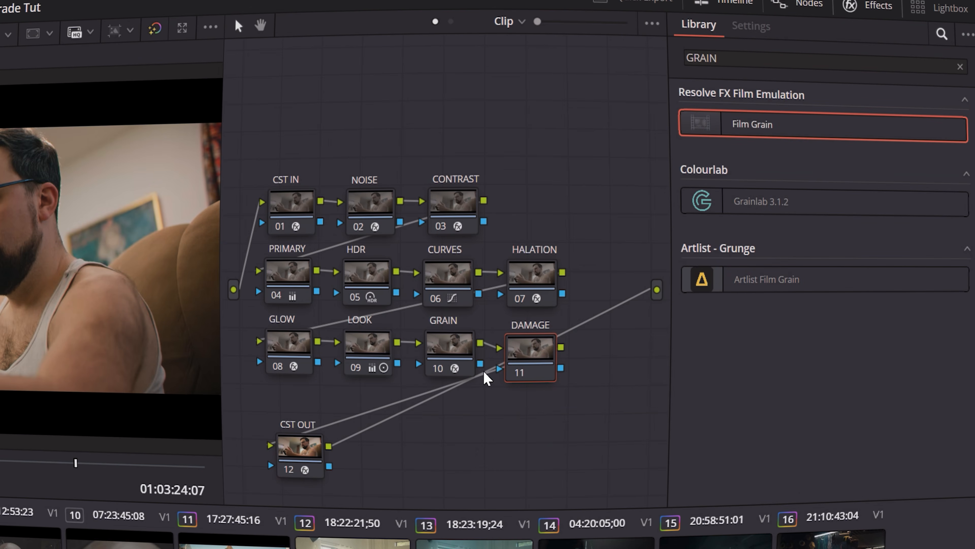
drag(536, 368, 536, 366)
Search the effects library for DAMAGE and apply the Resolve FX Film Damage effect to the DAMAGE node
double_click(727, 69)
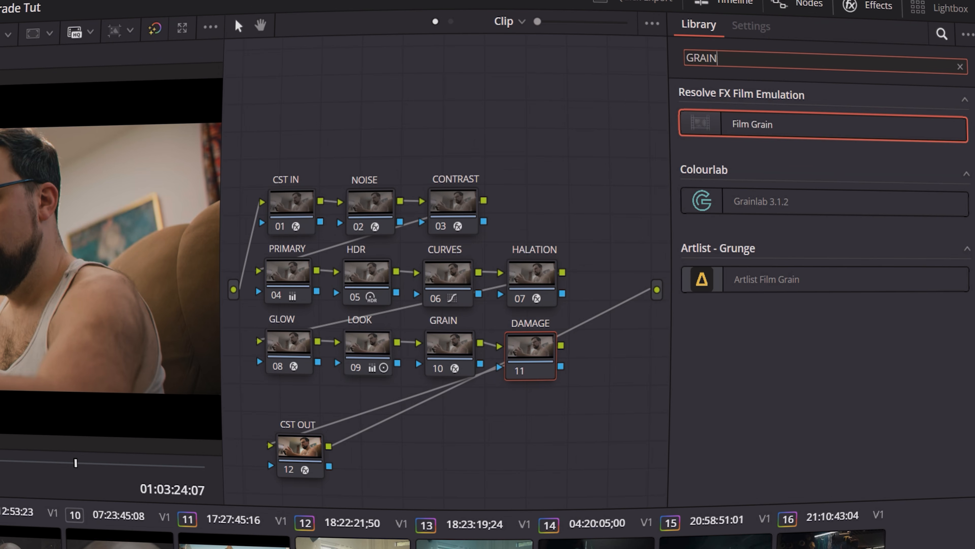
text(DAMAGE)
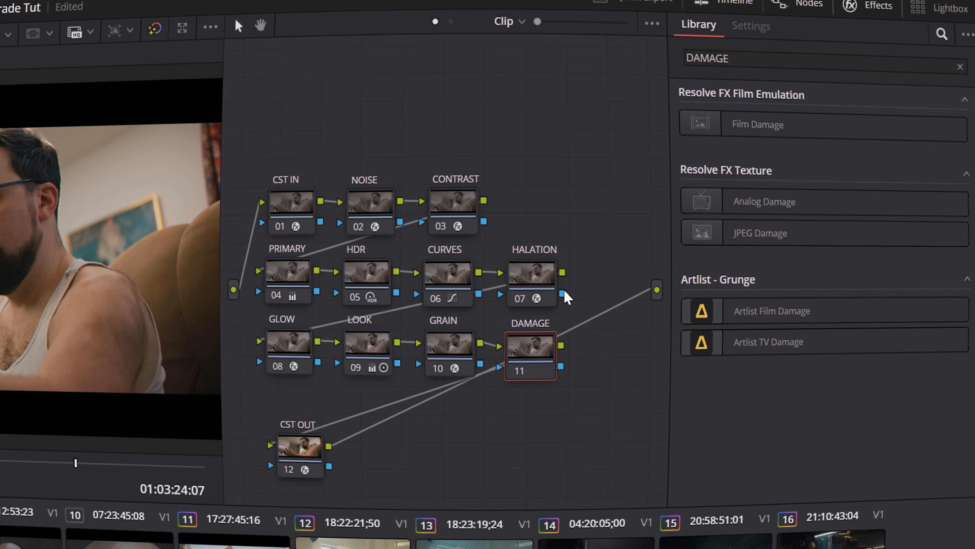
drag(703, 126, 478, 341)
drag(478, 341, 529, 350)
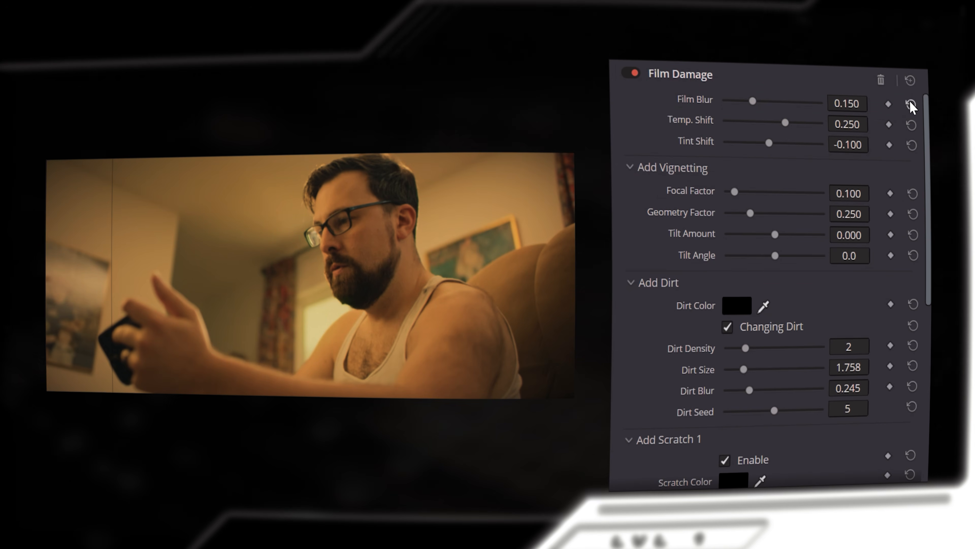
Set the Film Damage effect's Film Blur, Temp. Shift and Tint Shift to 0
drag(850, 101, 853, 101)
click(856, 104)
text(0)
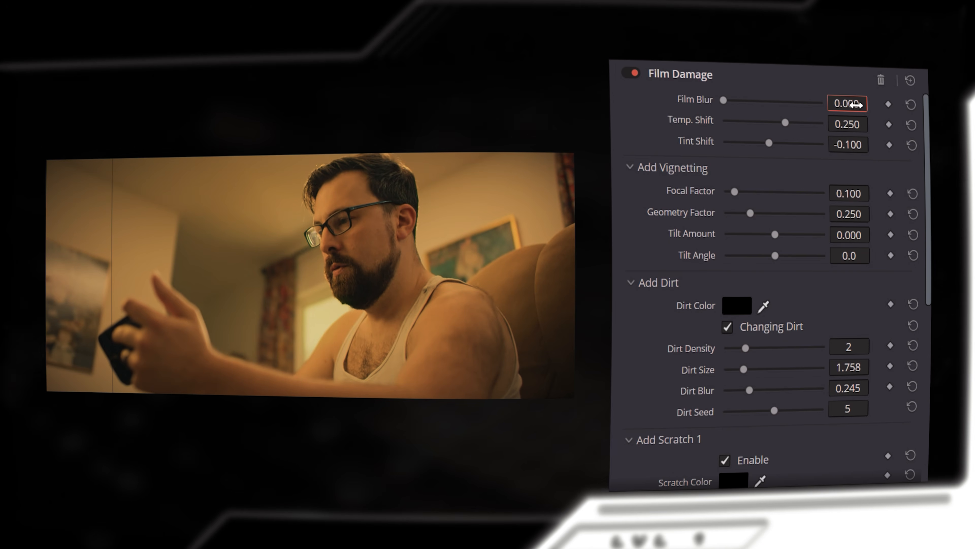
click(845, 124)
text(0)
key(Return)
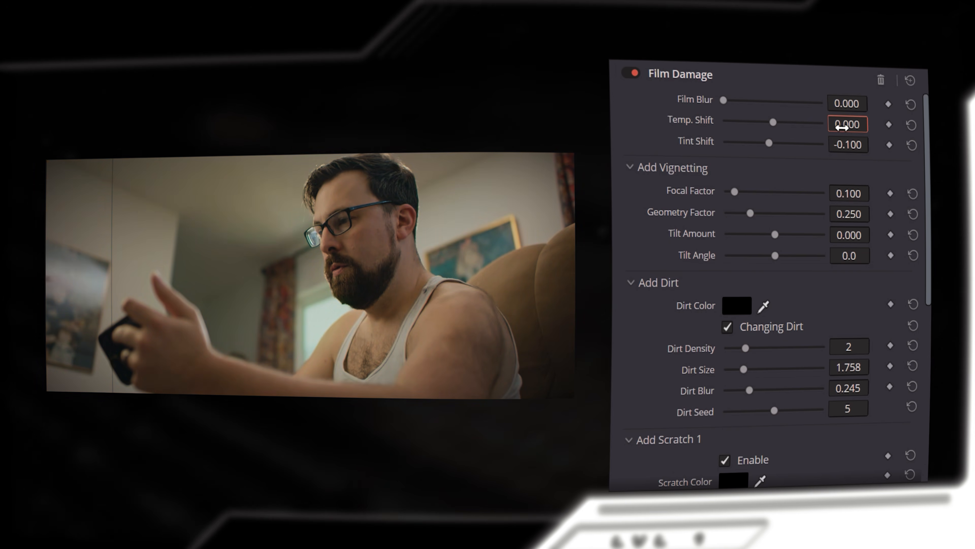
click(848, 145)
text(0)
key(Return)
Remove the Film Damage vignetting by setting both Focal Factor and Geometry Factor to 0
click(845, 191)
text(0)
key(Return)
click(865, 214)
text(0)
key(Return)
Disable Scratch 1 in the Film Damage effect
scroll(669, 365, down, 2)
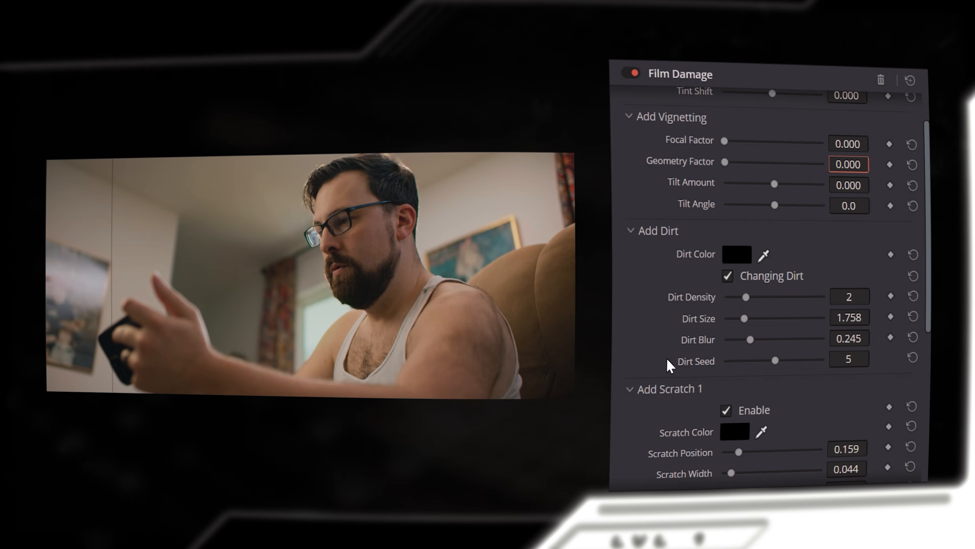
scroll(669, 407, down, 2)
click(727, 360)
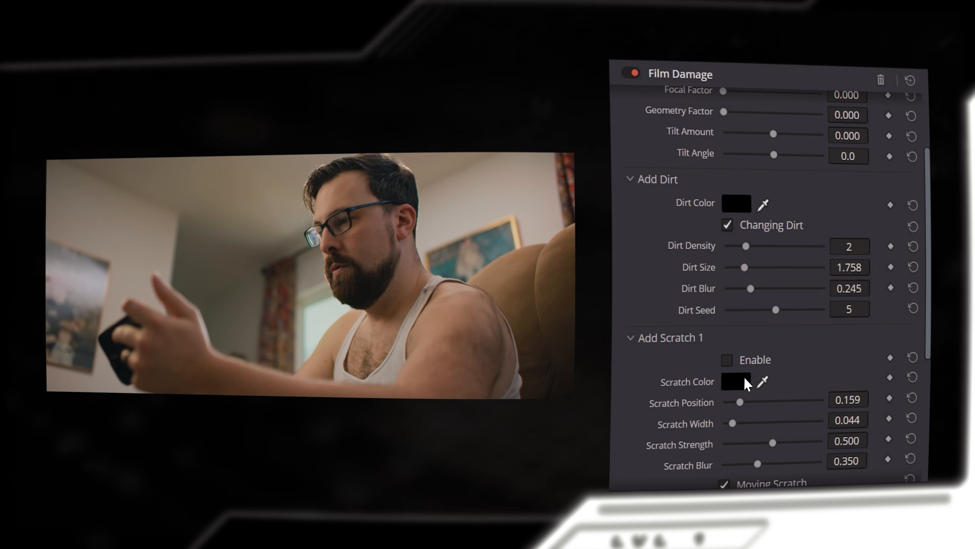
Adjust the Film Damage dirt, testing a density of 10, and set density to 1, size to 1.000 and blur to 0.070
scroll(753, 384, up, 4)
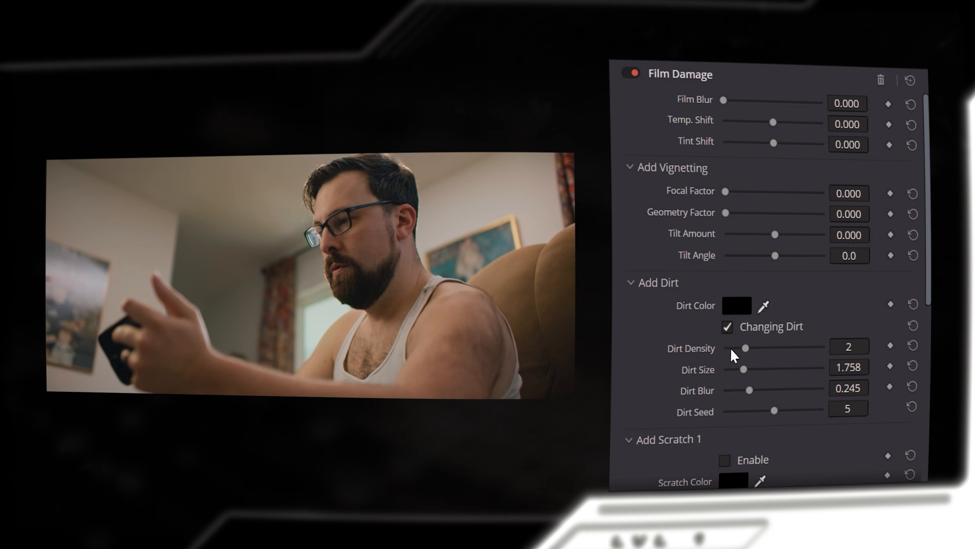
drag(745, 347, 735, 348)
drag(743, 369, 914, 365)
drag(736, 348, 885, 356)
drag(825, 370, 690, 376)
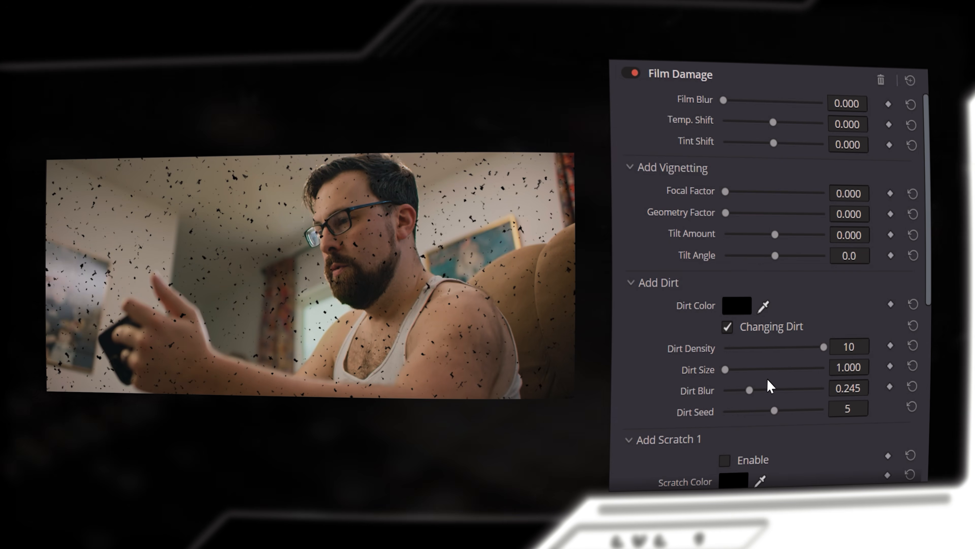
drag(749, 390, 734, 396)
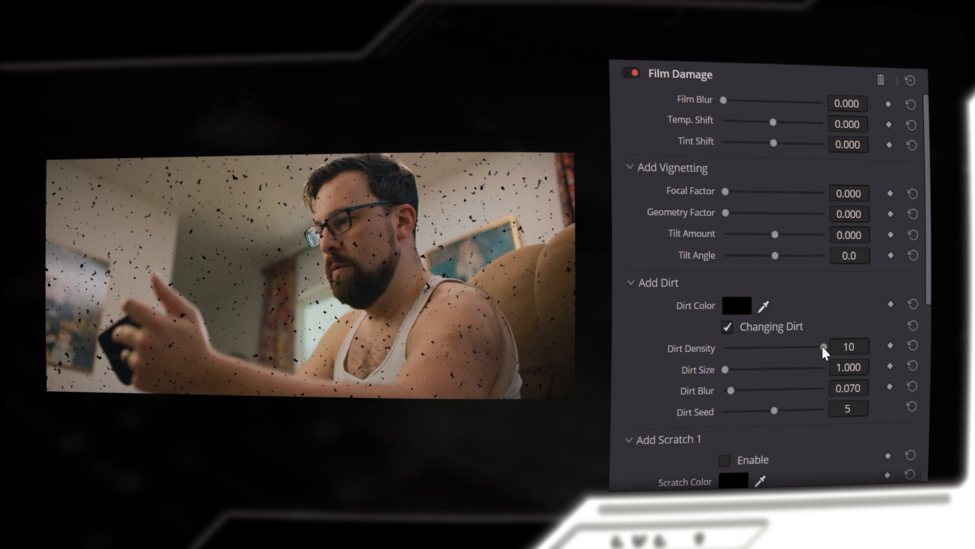
drag(822, 346, 736, 361)
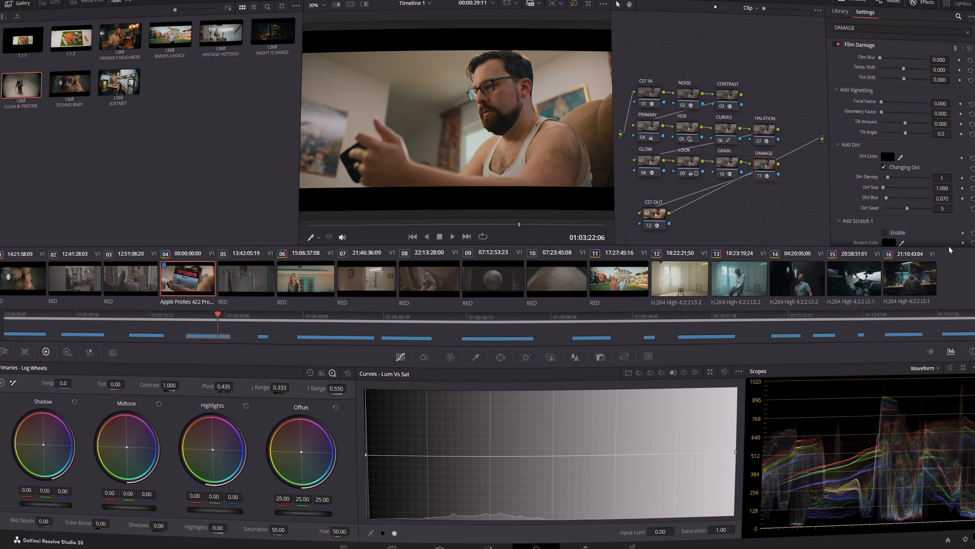
Change the Film Damage dirt color from black to white
click(889, 156)
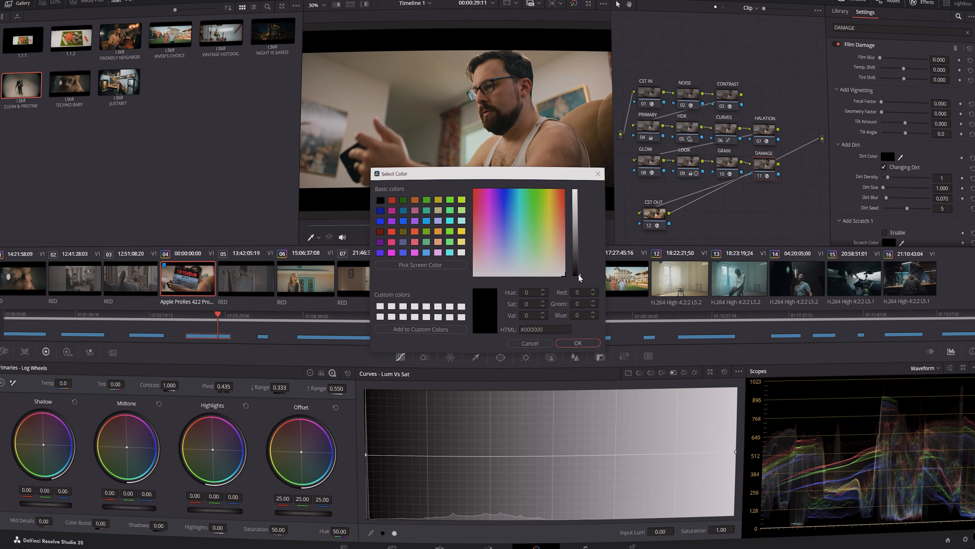
drag(578, 273, 581, 146)
key(Return)
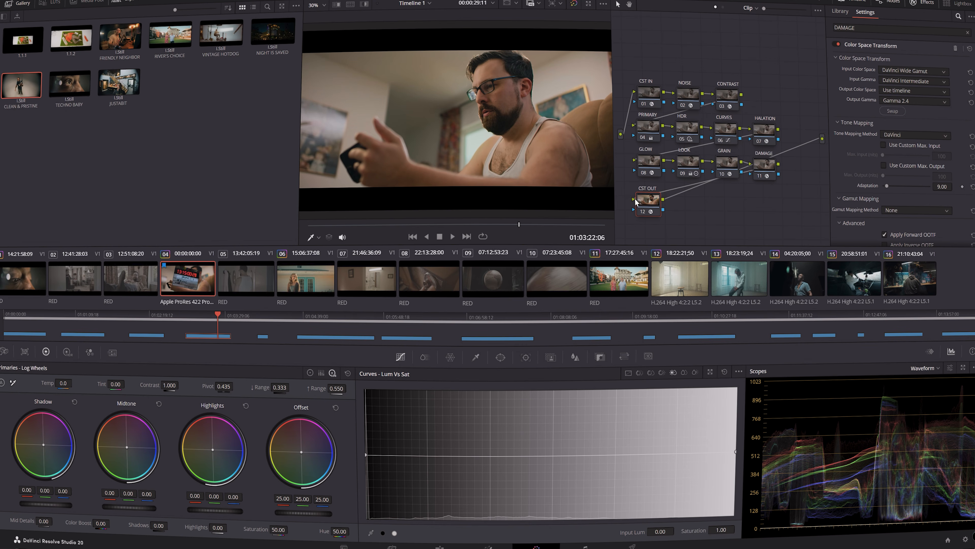
Add a serial node labelled CHECK after CST OUT, find the False Color effect in the library and apply it to that node
key(alt+s)
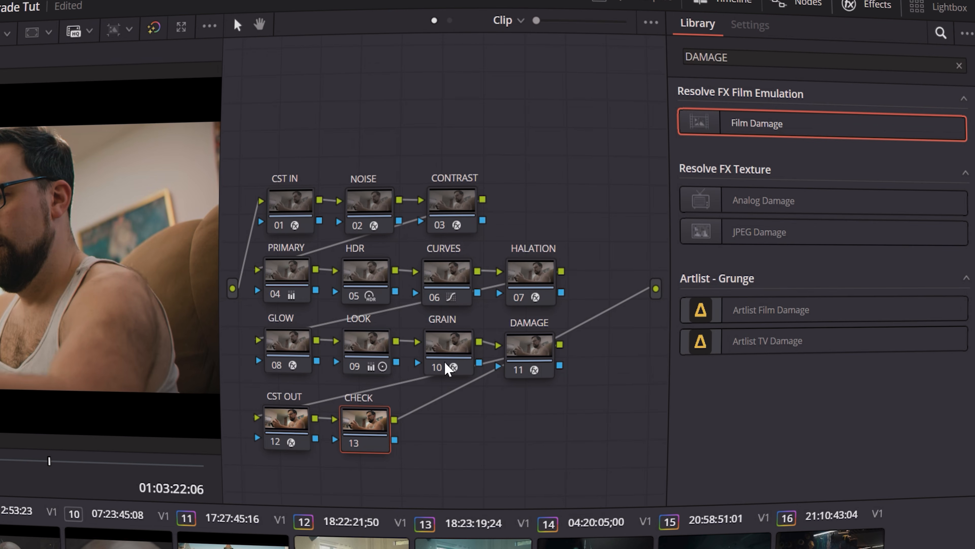
double_click(693, 57)
text(FALSE)
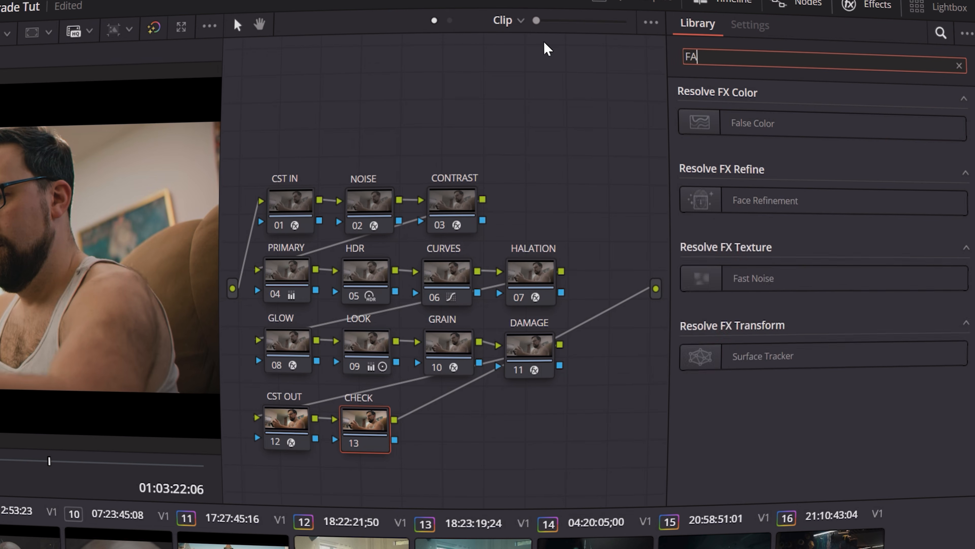
text( COLOR)
drag(792, 114, 698, 154)
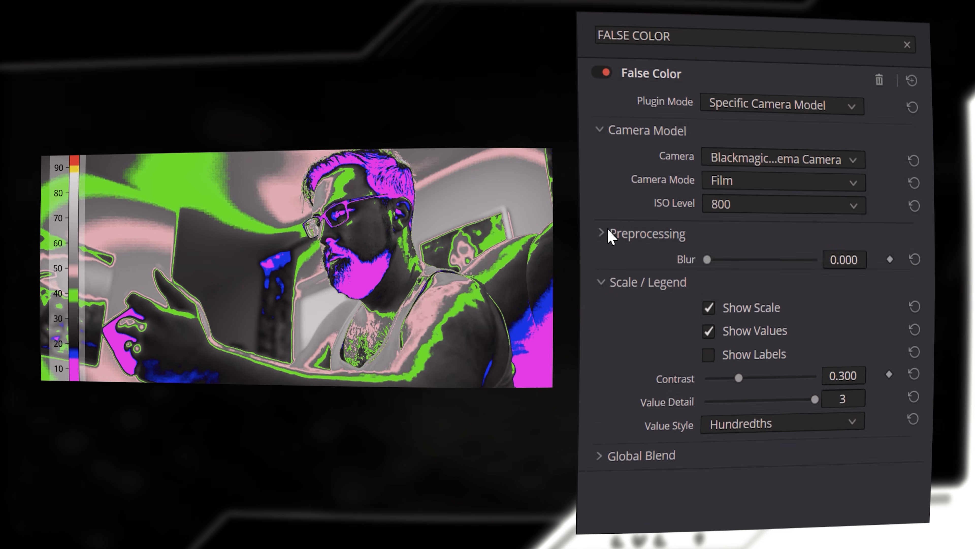
Collapse the Preprocessing, Scale / Legend and Camera Model sections of the False Color settings
click(607, 233)
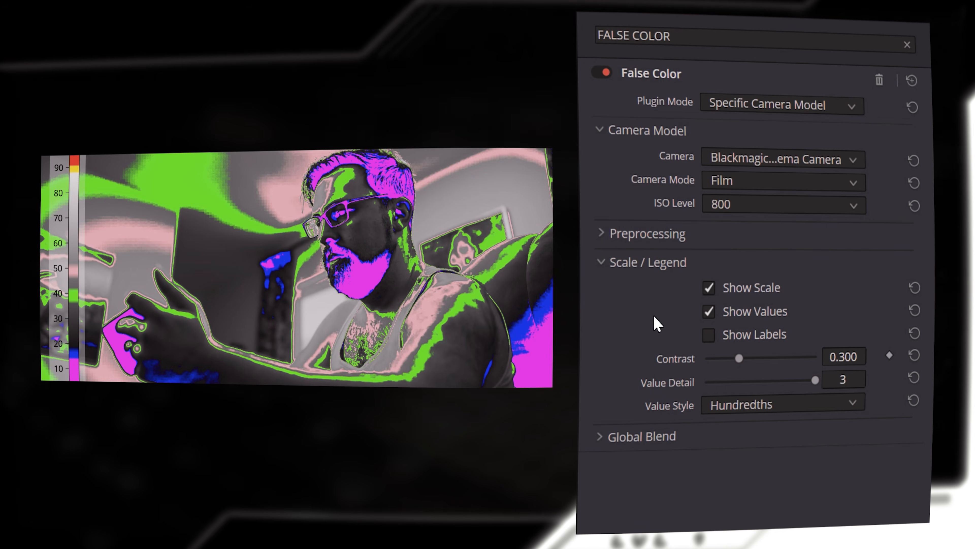
click(603, 262)
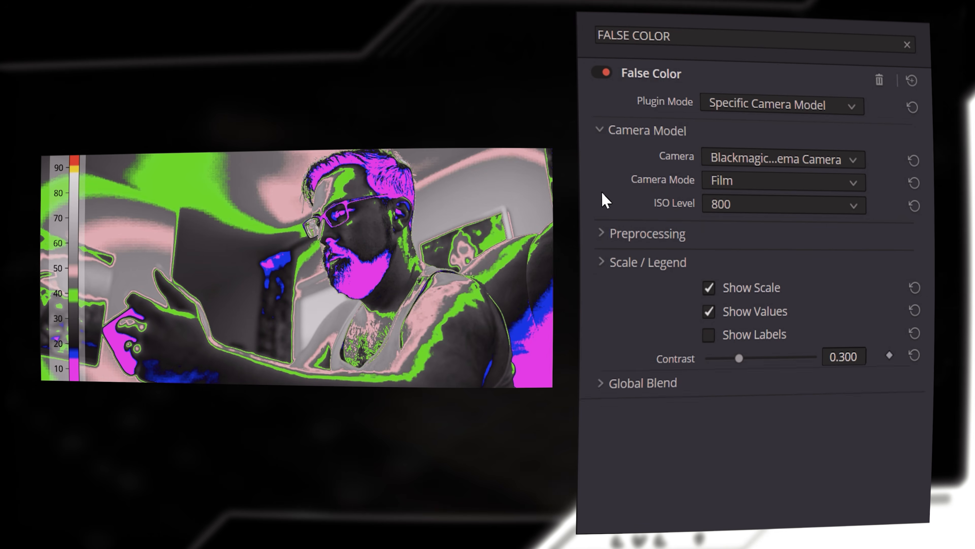
click(605, 131)
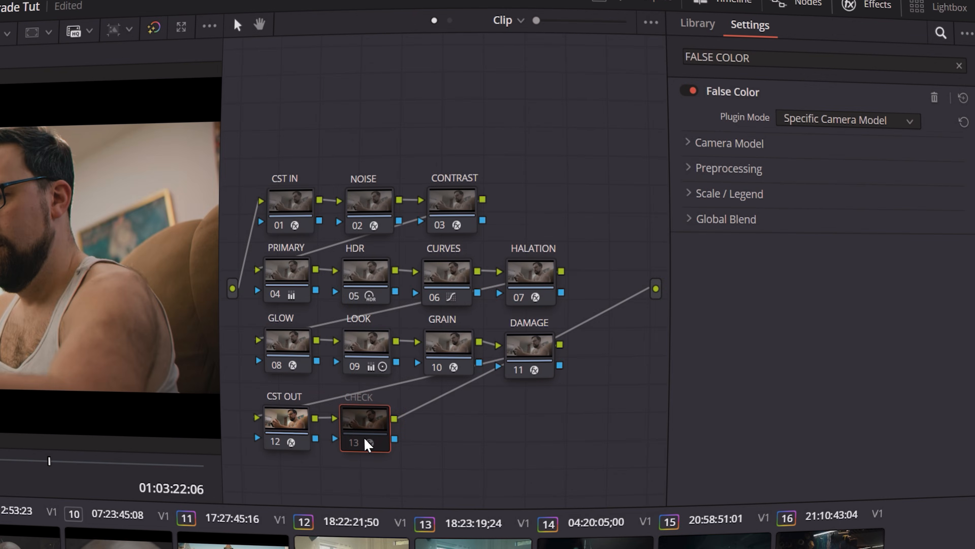
Add a serial node labelled PALETTE after CHECK, search for the Color Palette effect and apply it to that node
key(alt+s)
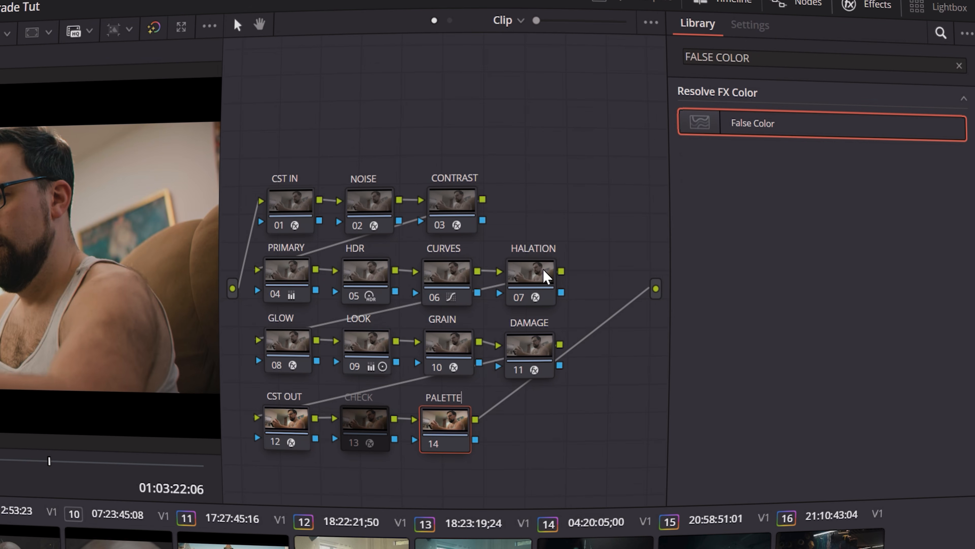
drag(780, 60, 628, 37)
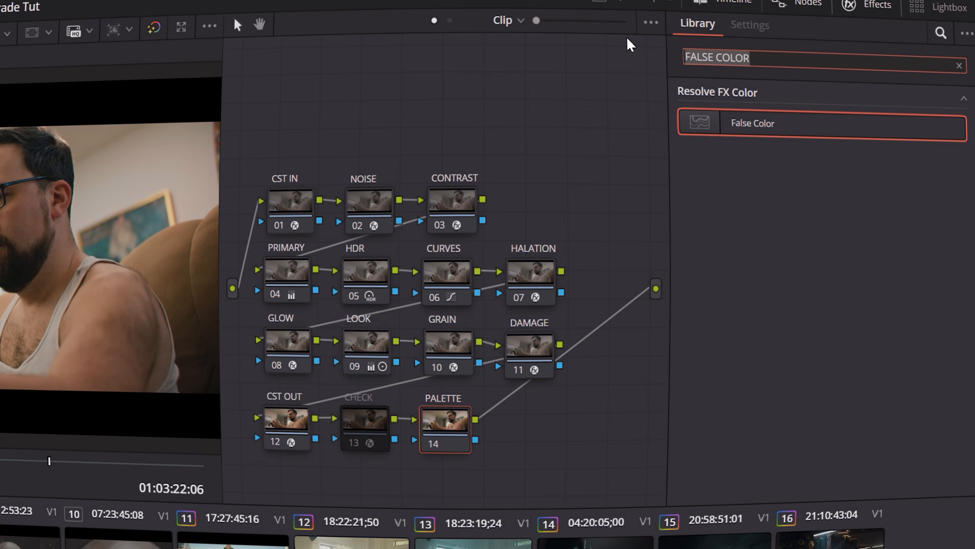
text(color pa)
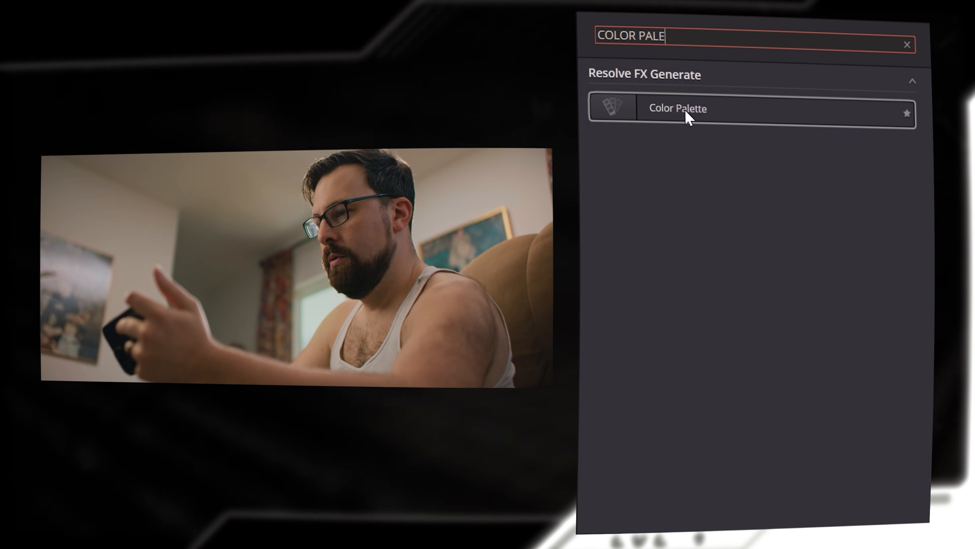
drag(687, 117, 357, 450)
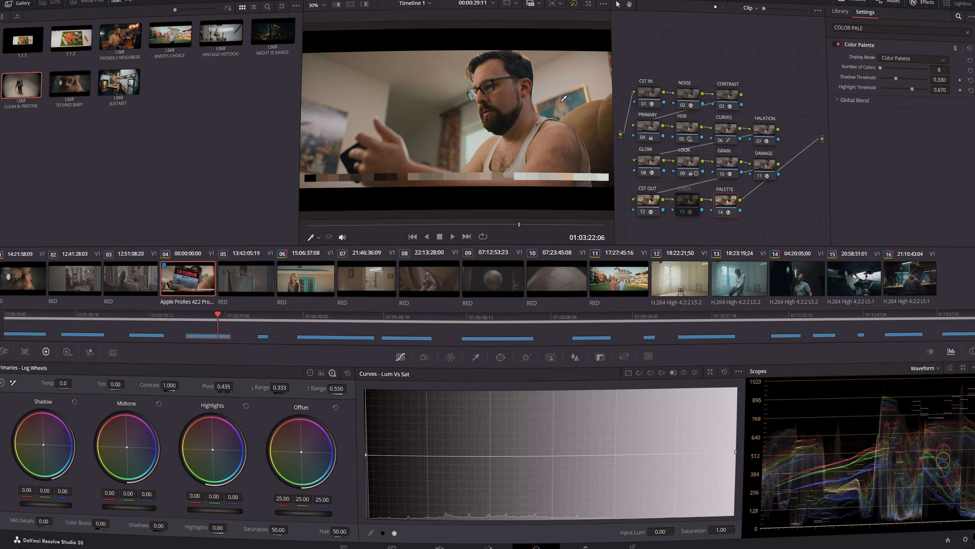
Try a strong boost of the blue point on the CURVES node's Hue Vs Sat curve, and bring the point back
click(725, 132)
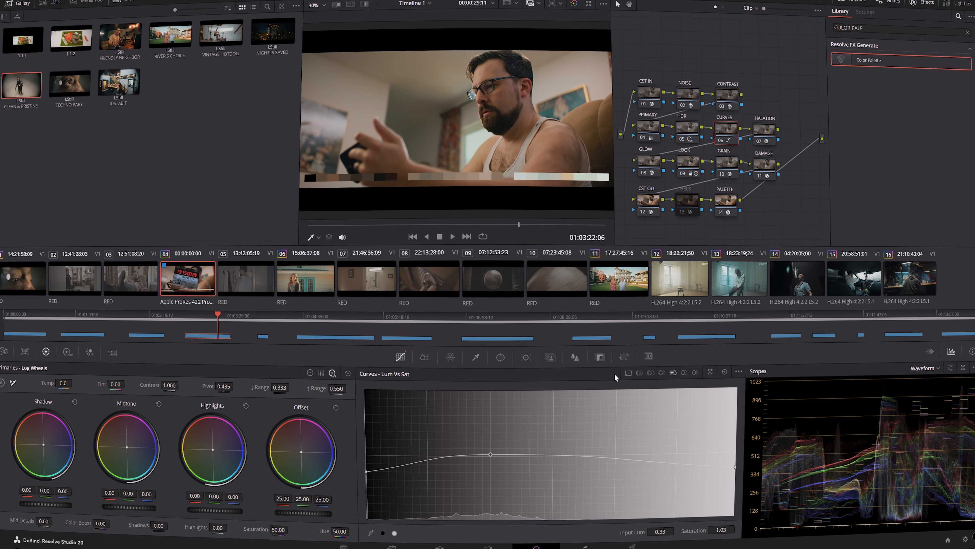
click(650, 373)
click(615, 446)
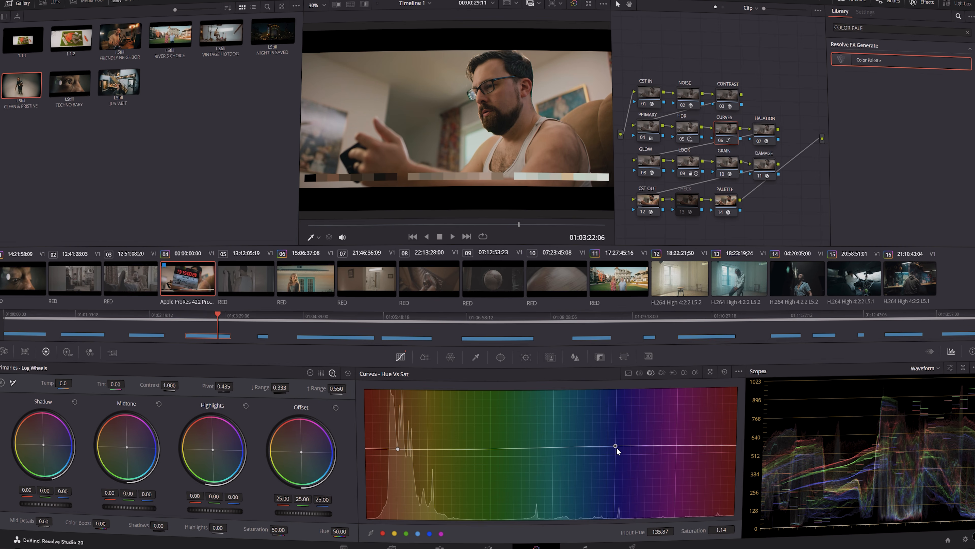
drag(616, 446, 625, 323)
drag(621, 386, 615, 447)
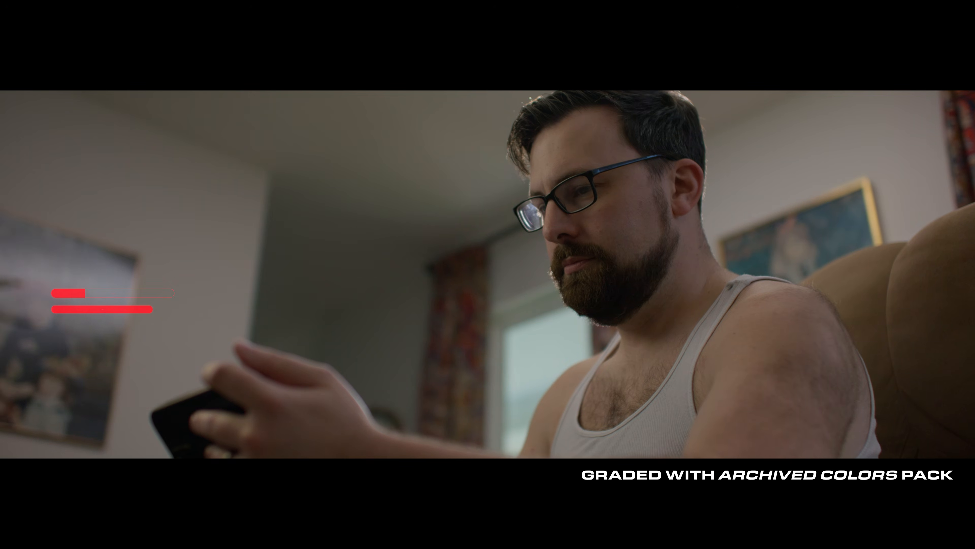